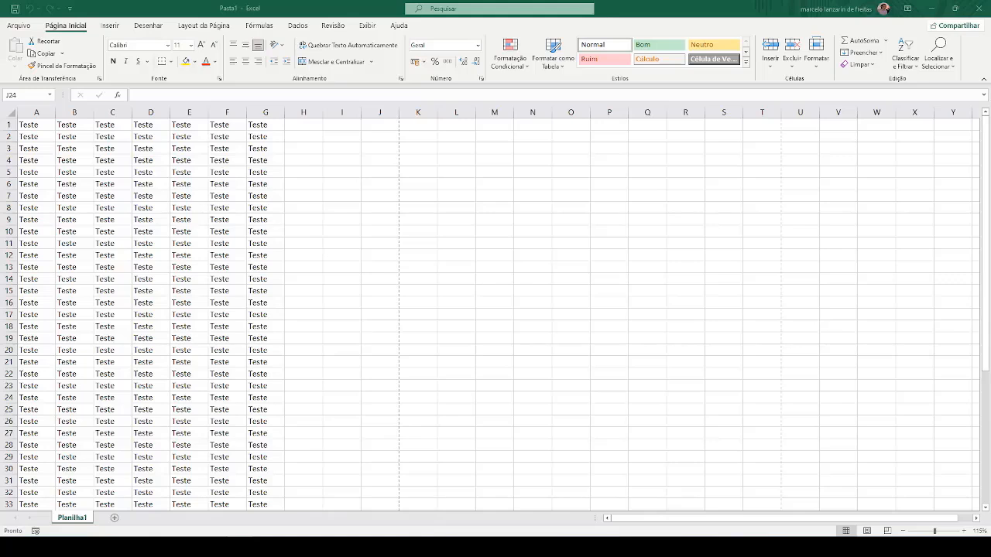
Preview the sheet's printout and add a custom page header with "Ciência Exata - FGV" in the left section.
key(ctrl+p)
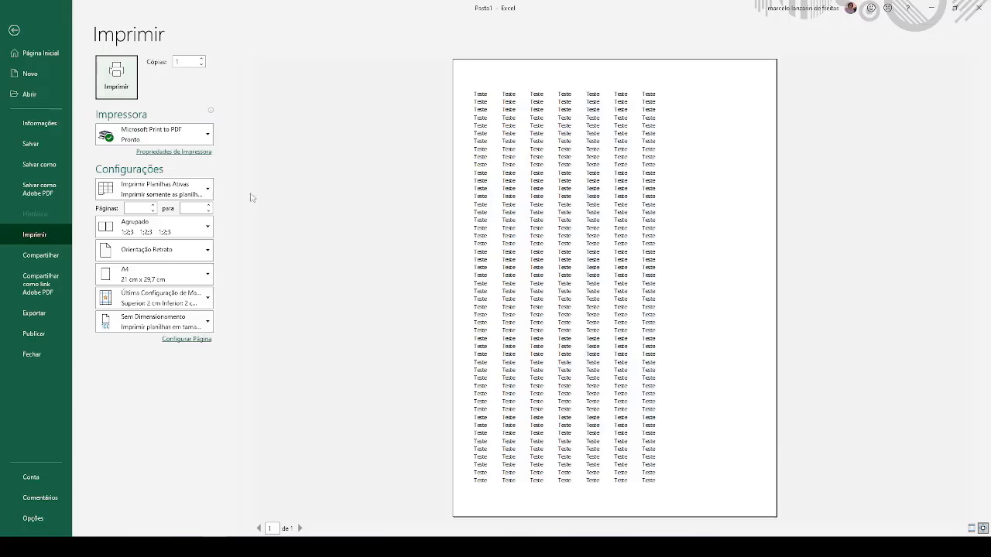
click(12, 30)
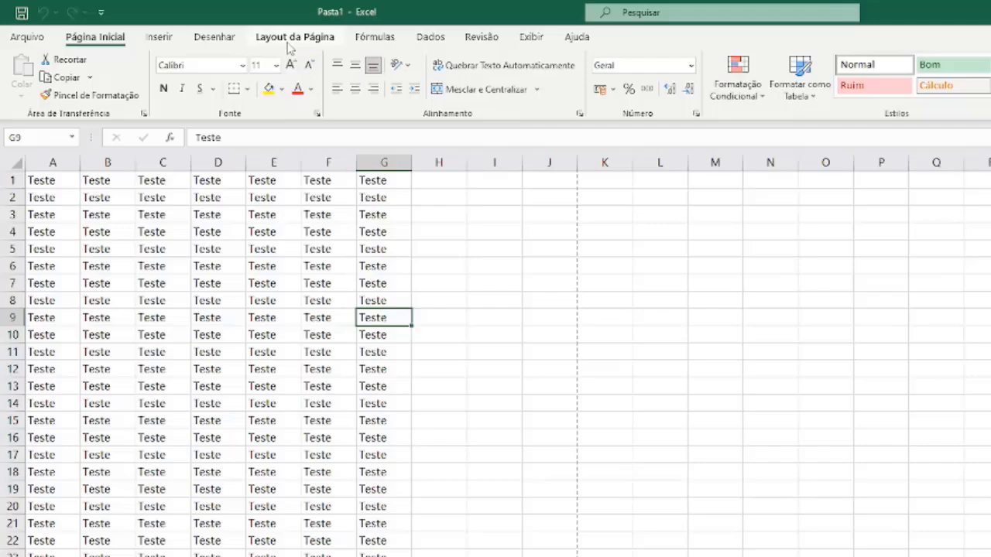
click(224, 30)
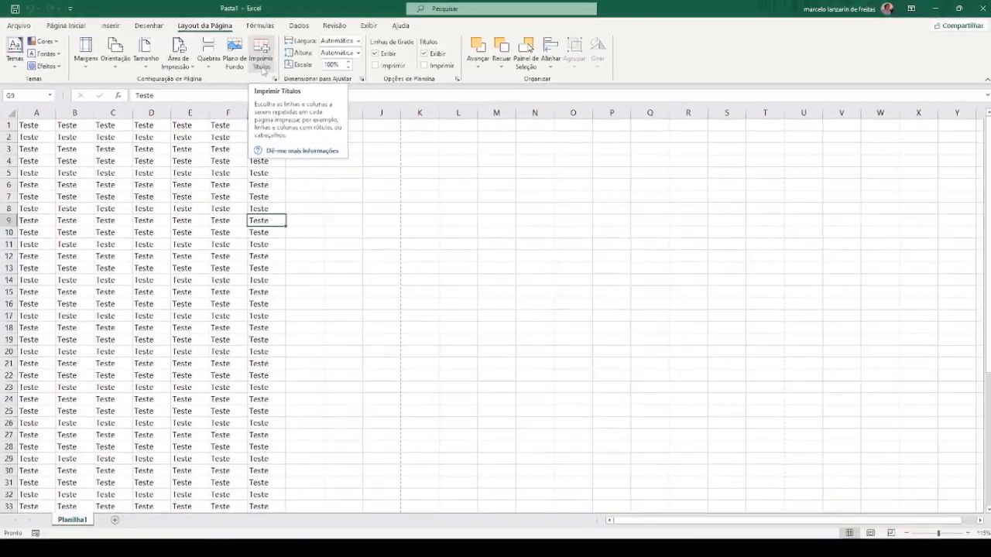
click(261, 61)
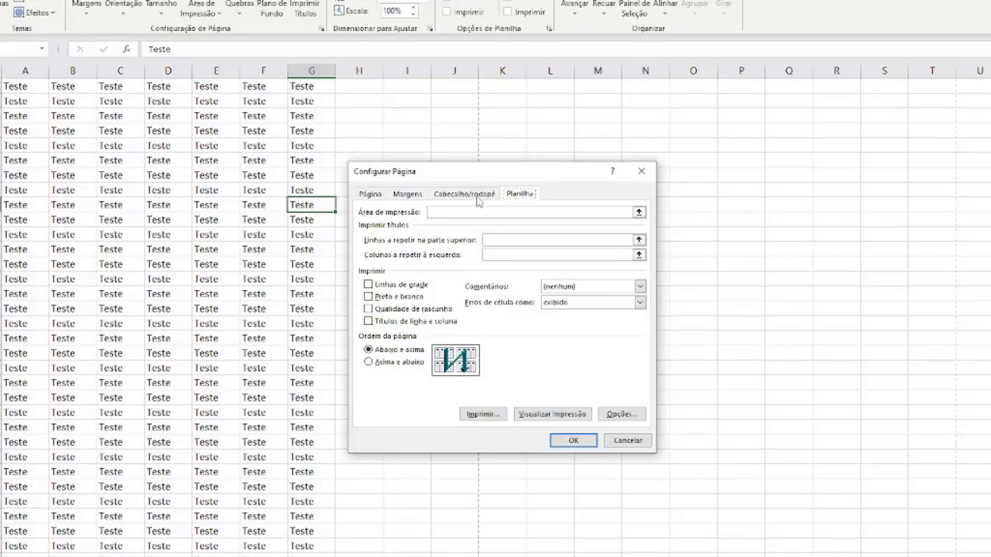
click(478, 195)
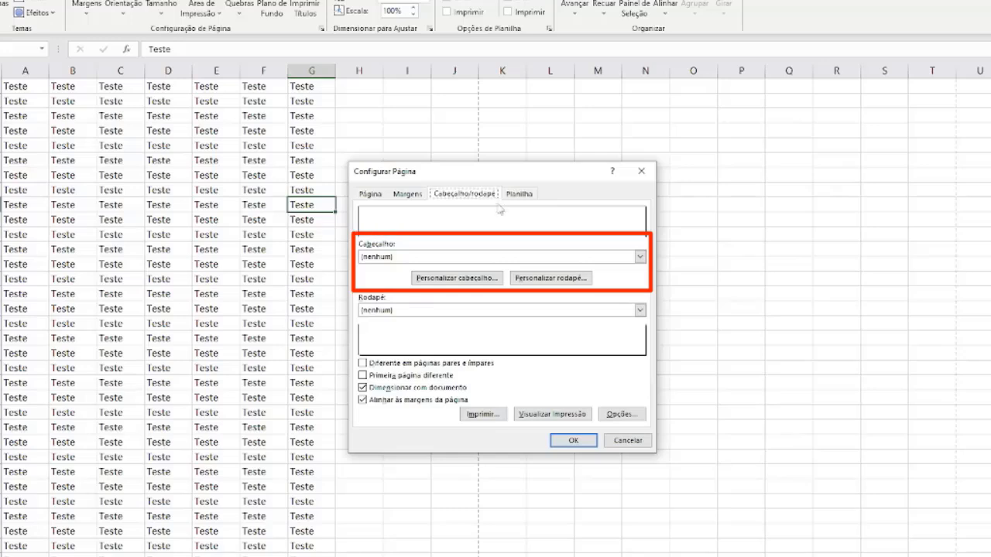
click(480, 280)
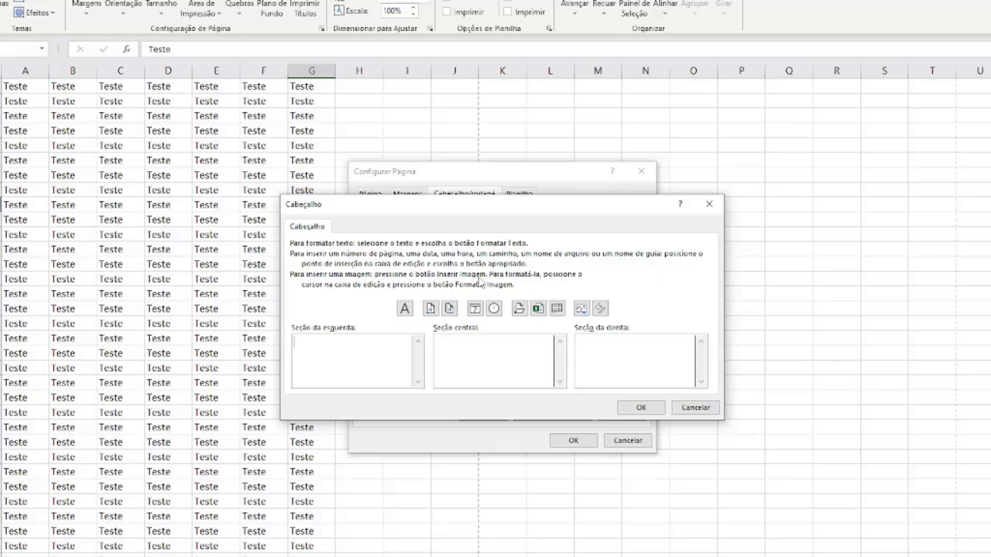
text(Ciência Exata - FGV)
click(642, 407)
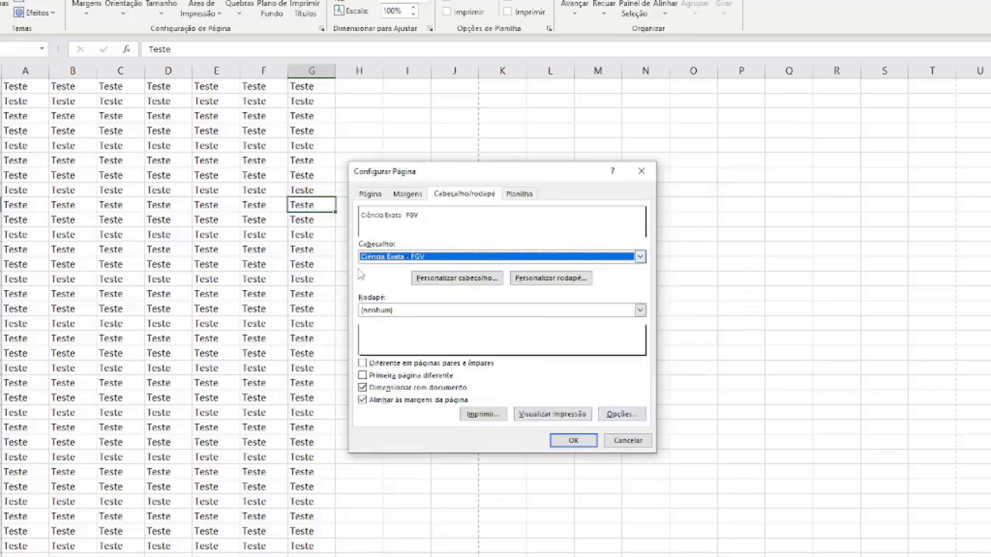
click(640, 257)
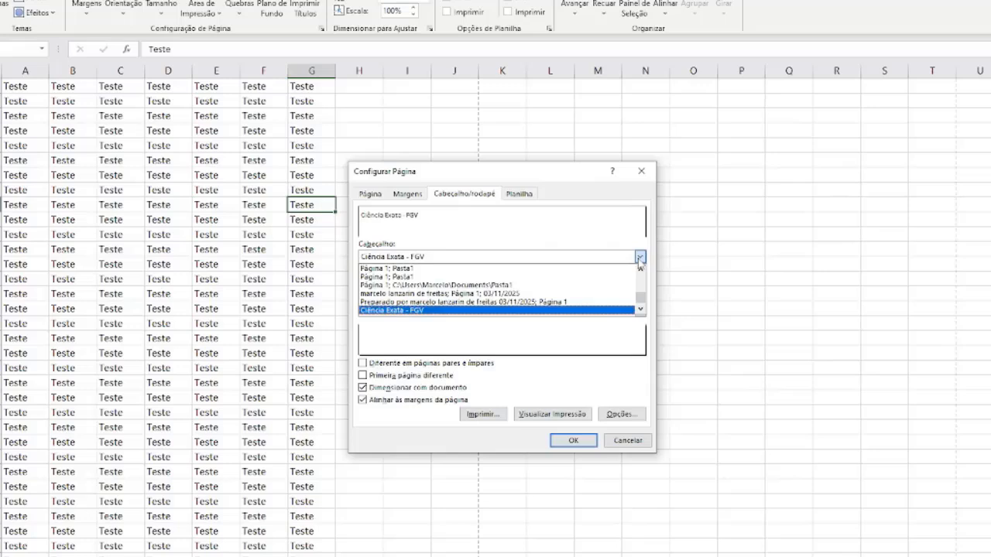
click(450, 313)
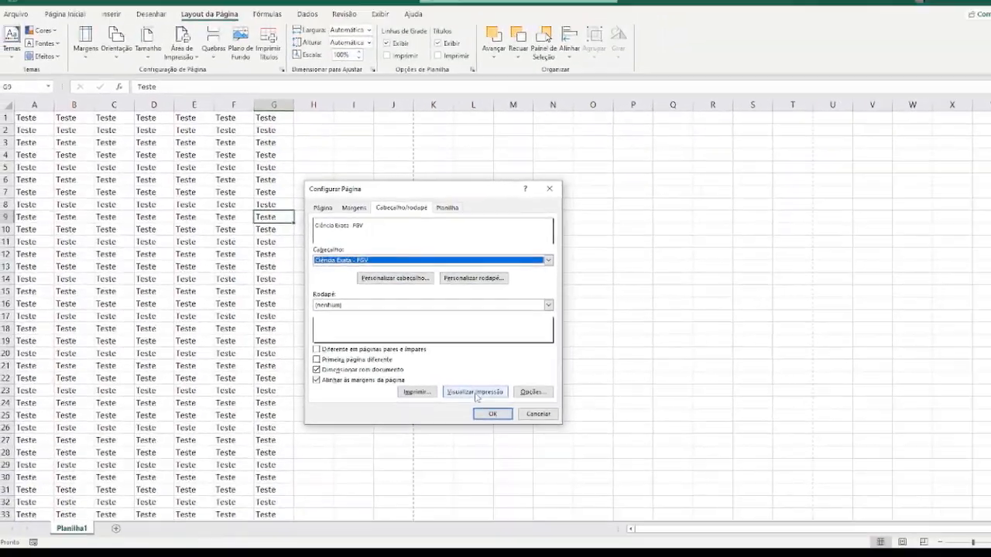
Check the header in the print preview and accept the page setup.
click(475, 393)
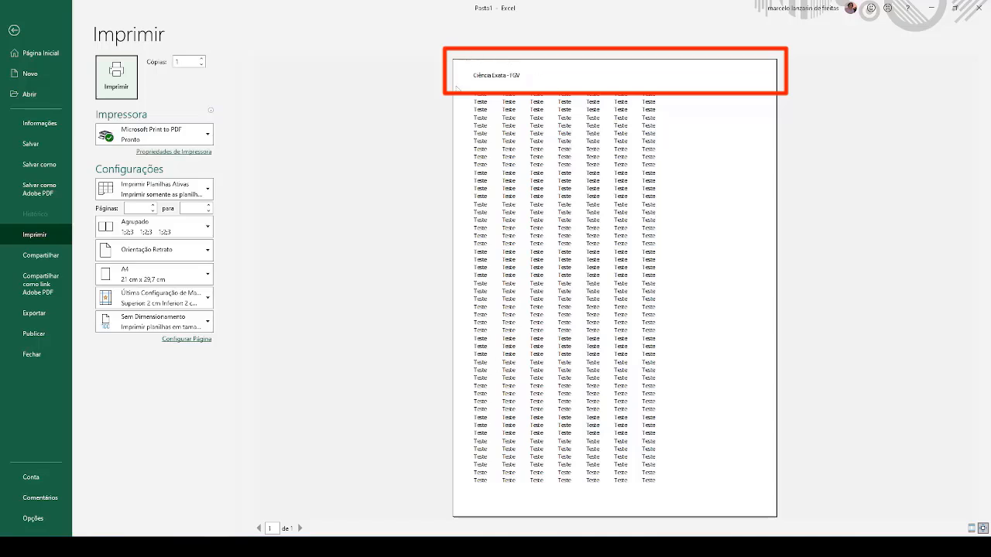
click(46, 35)
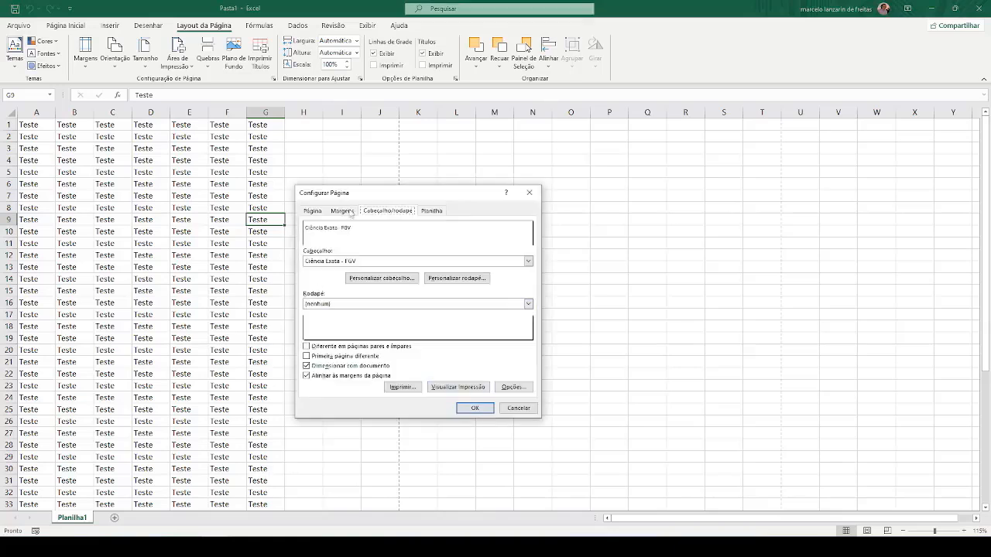
click(480, 409)
click(339, 231)
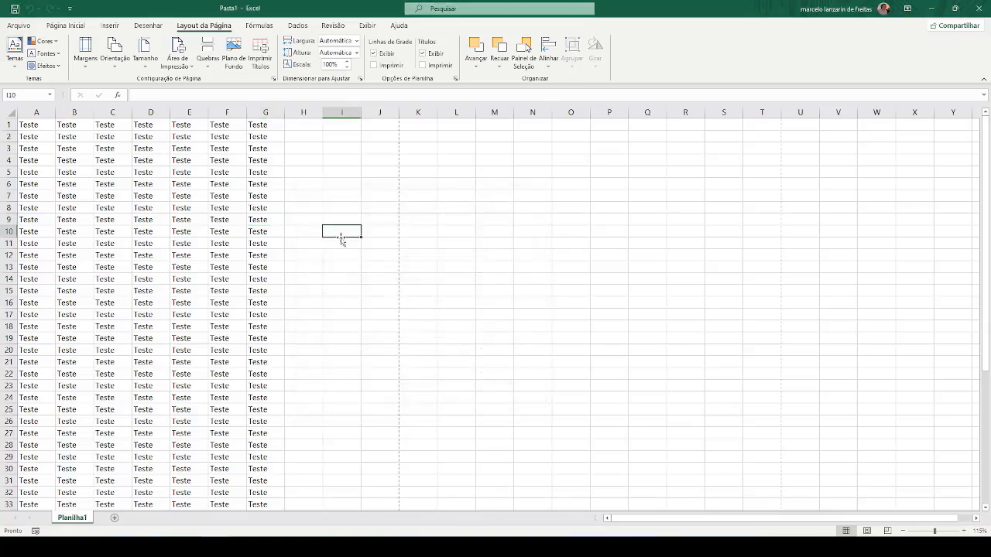
key(ctrl+p)
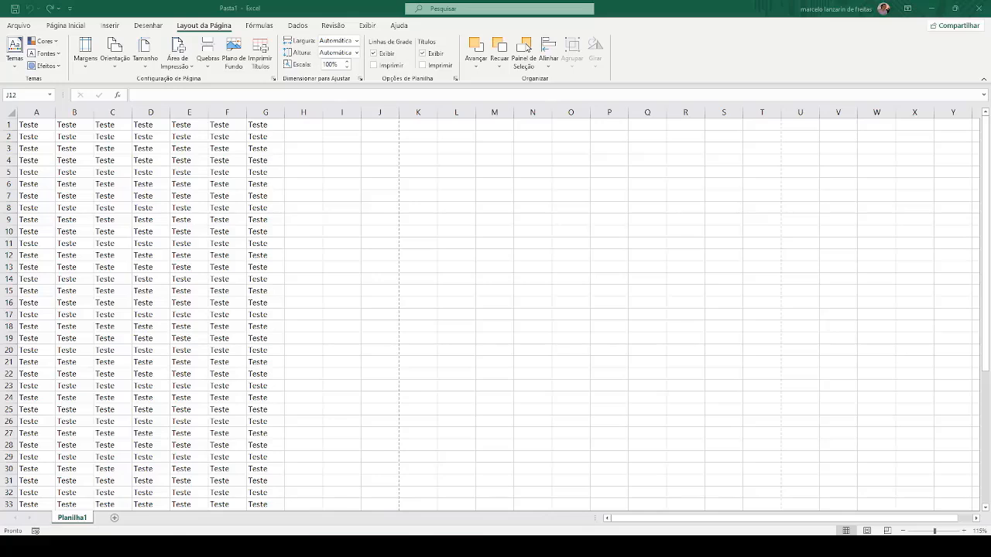
Examine the dashed page break lines between columns J and K and below row 50 against the data in columns A to G.
click(29, 116)
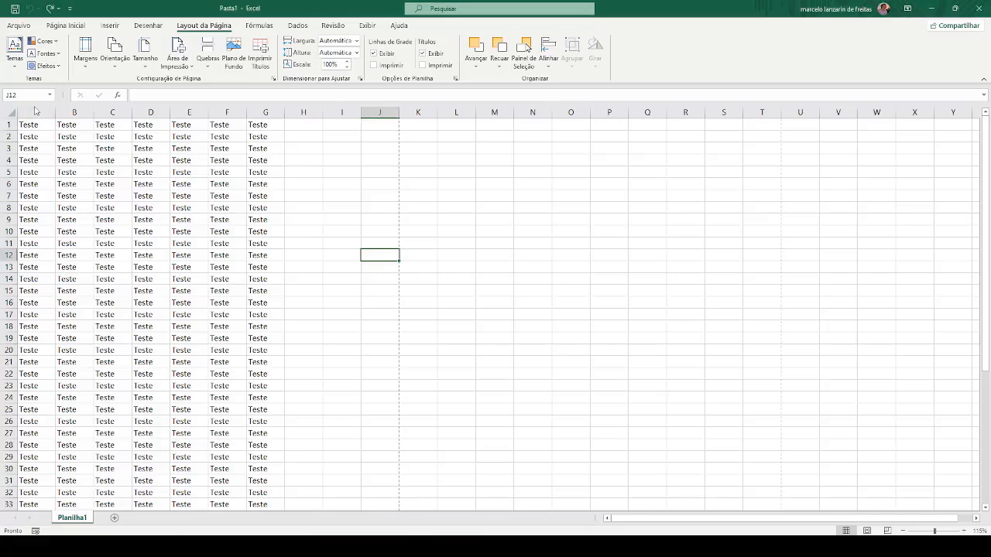
drag(28, 113, 252, 116)
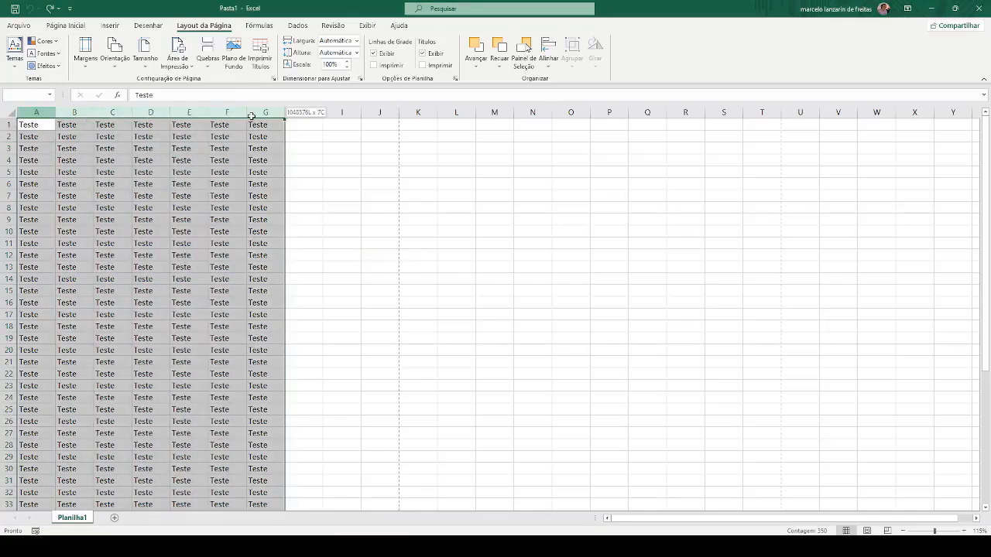
click(306, 110)
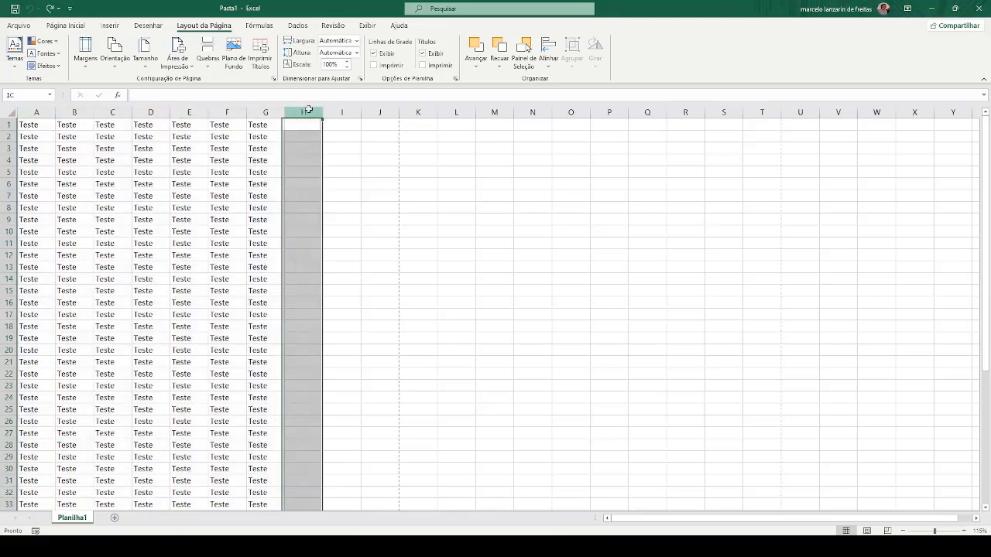
click(341, 110)
click(380, 110)
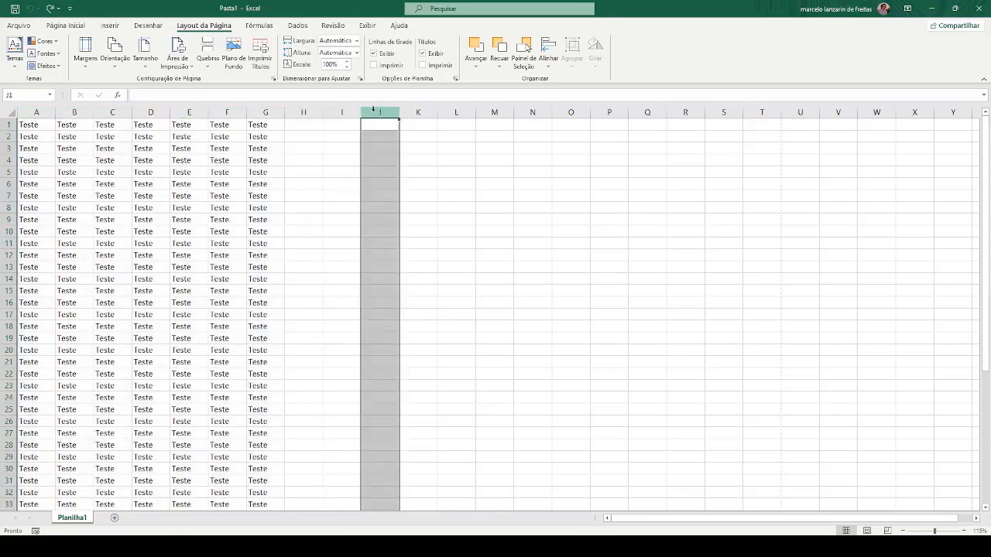
click(419, 147)
drag(384, 112, 418, 115)
click(431, 163)
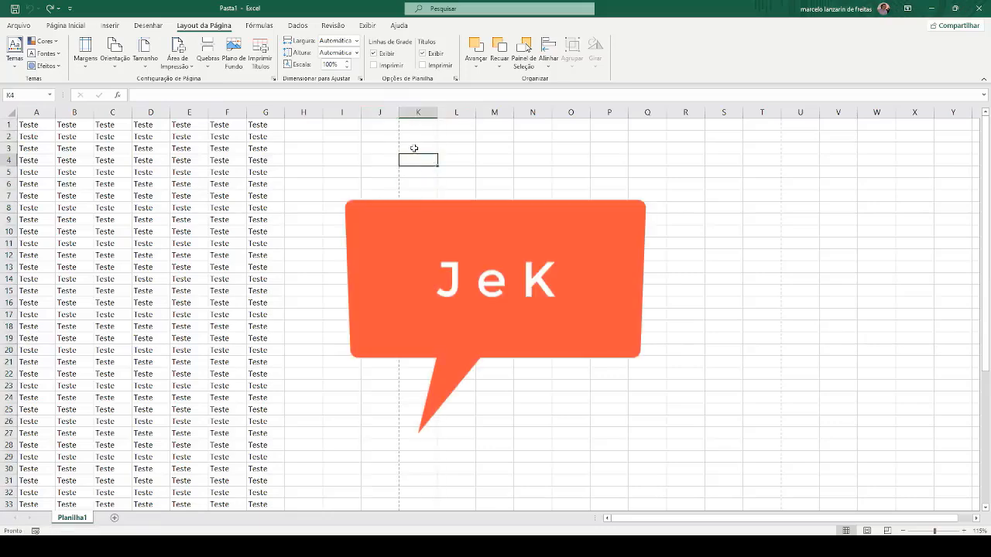
scroll(379, 278, down, 7)
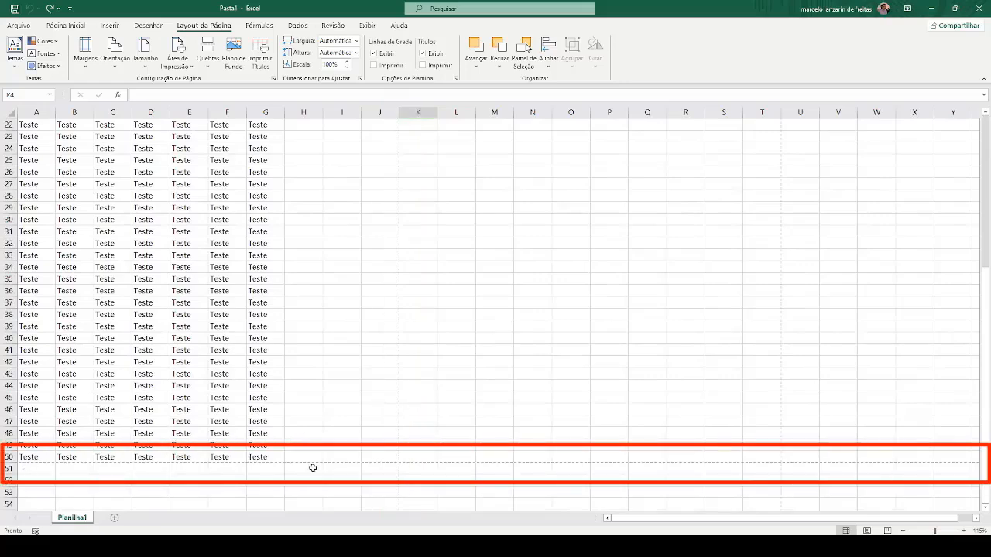
scroll(403, 205, up, 5)
scroll(401, 199, up, 3)
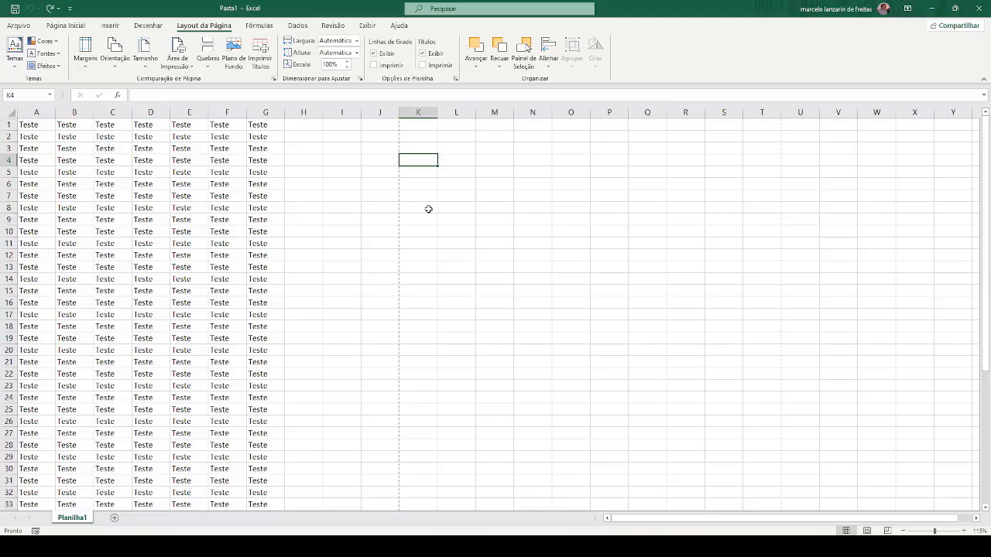
click(295, 163)
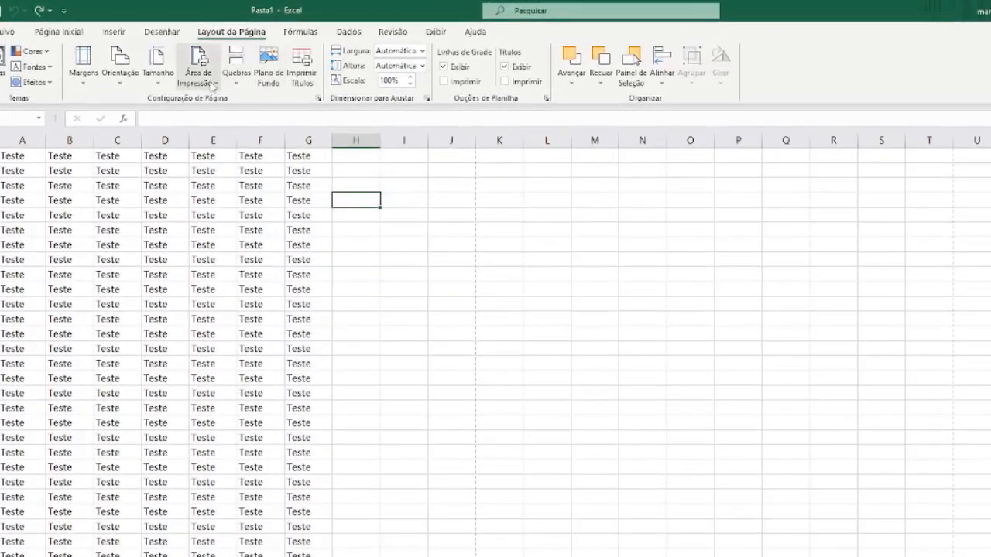
click(212, 83)
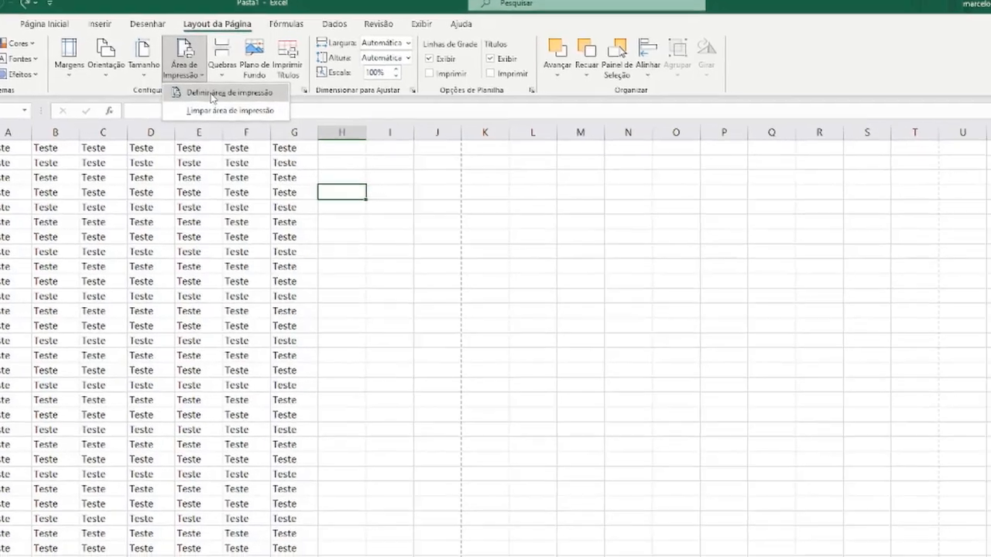
click(227, 102)
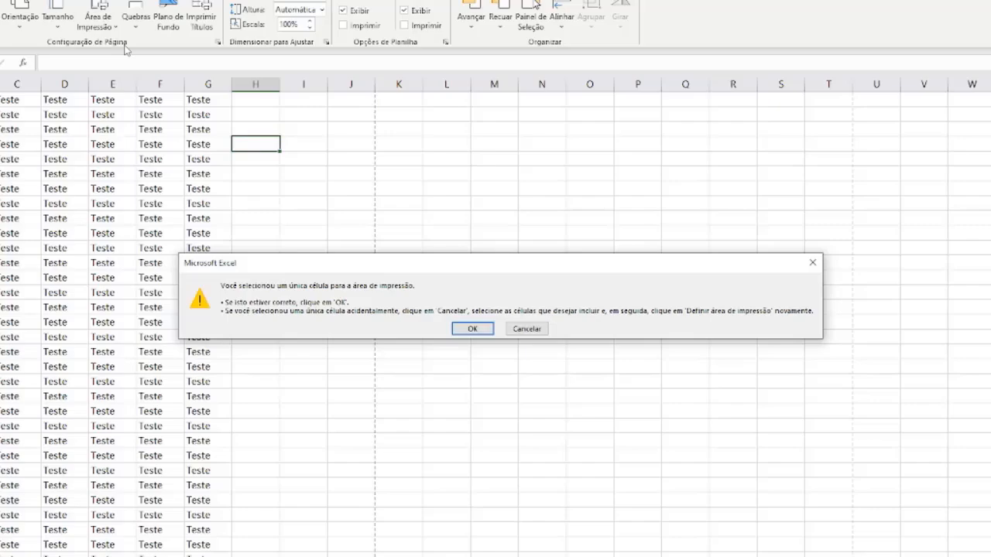
click(525, 328)
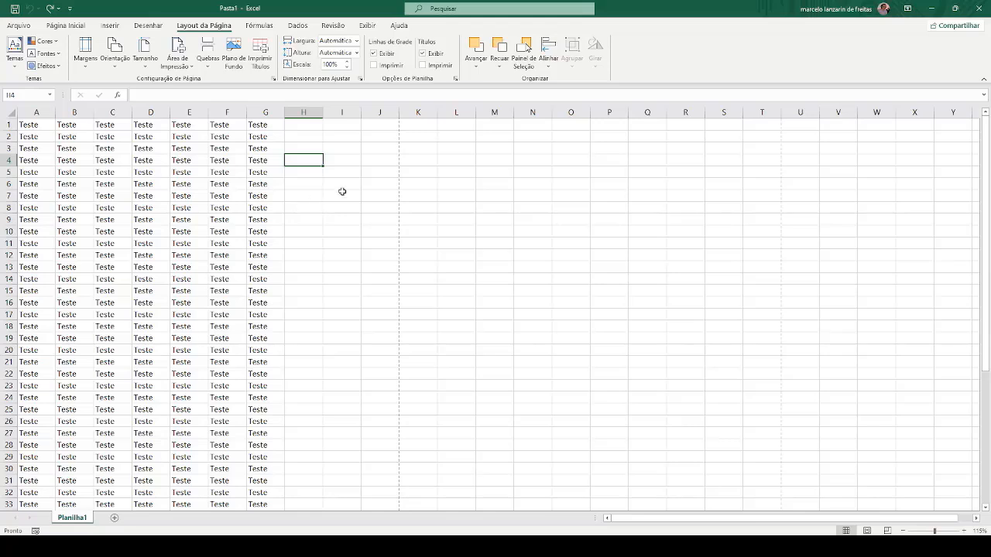
Define the whole data block A1:G50 as the print area.
click(389, 112)
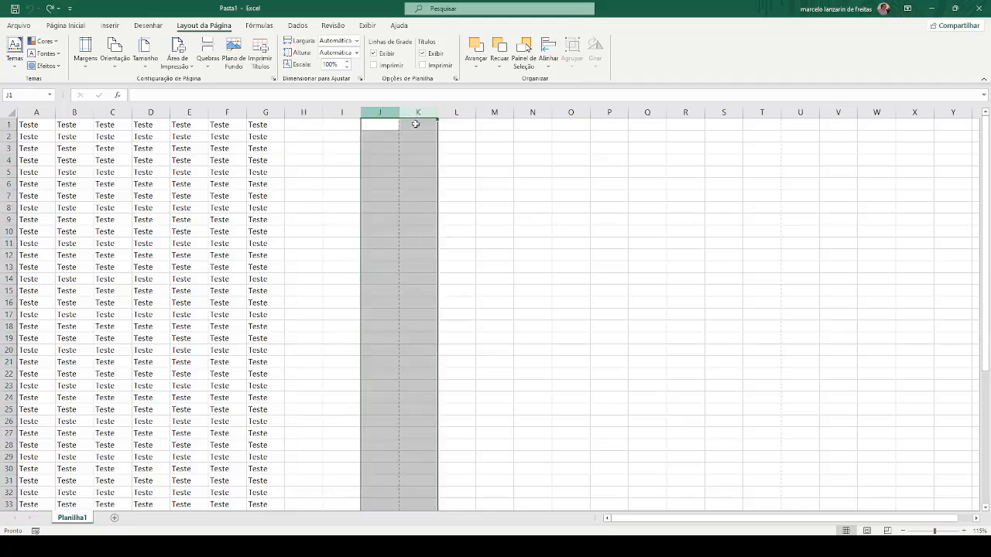
click(418, 136)
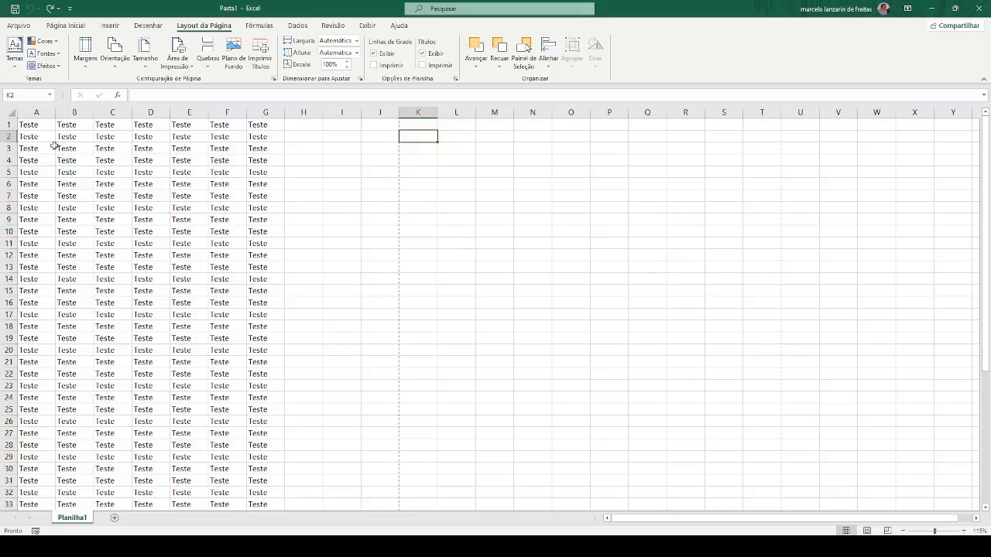
click(43, 125)
key(ctrl+shift+Right)
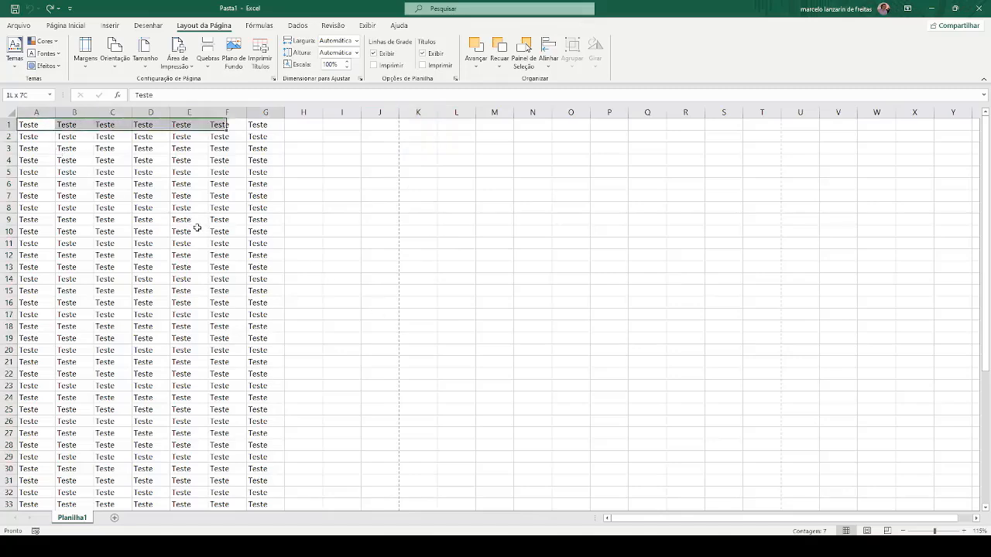
key(ctrl+shift+Down)
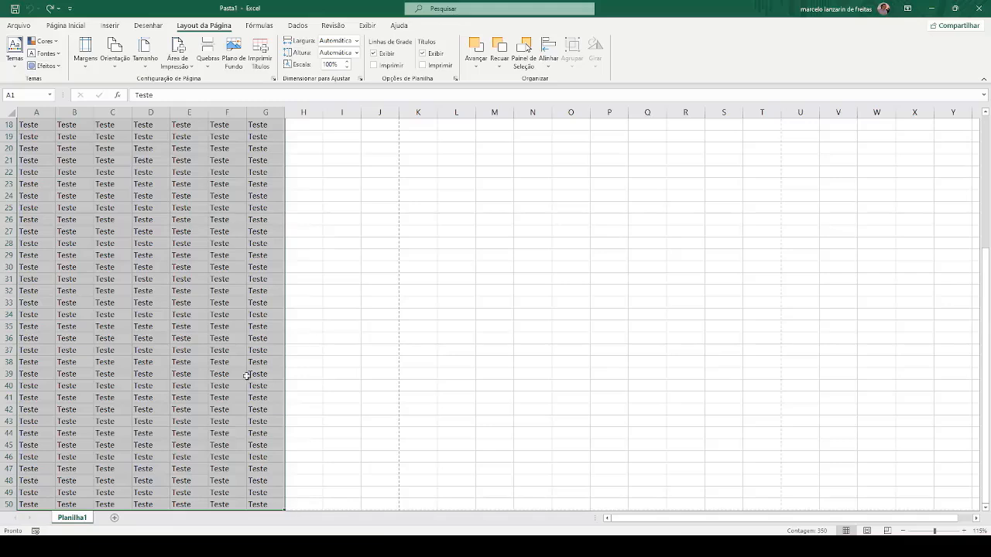
click(188, 69)
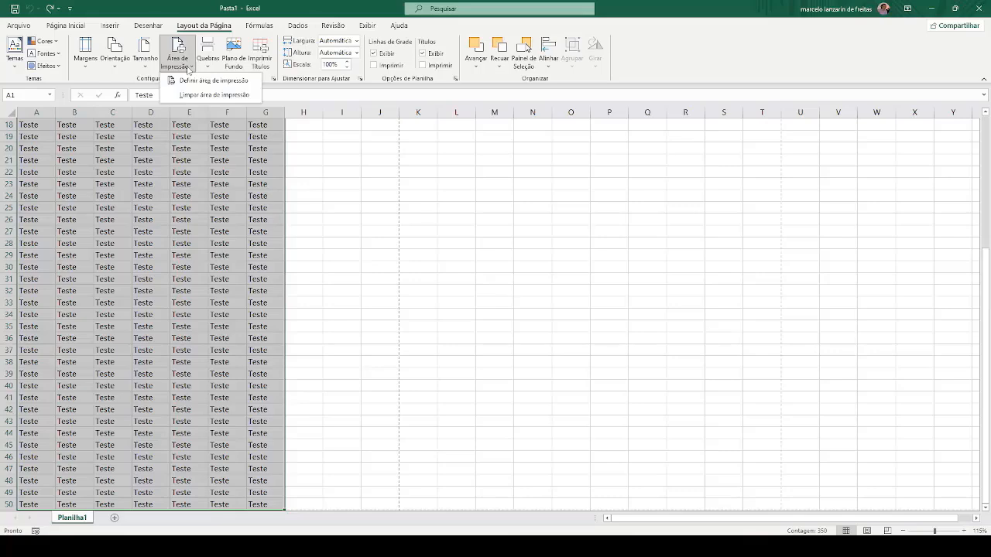
click(203, 80)
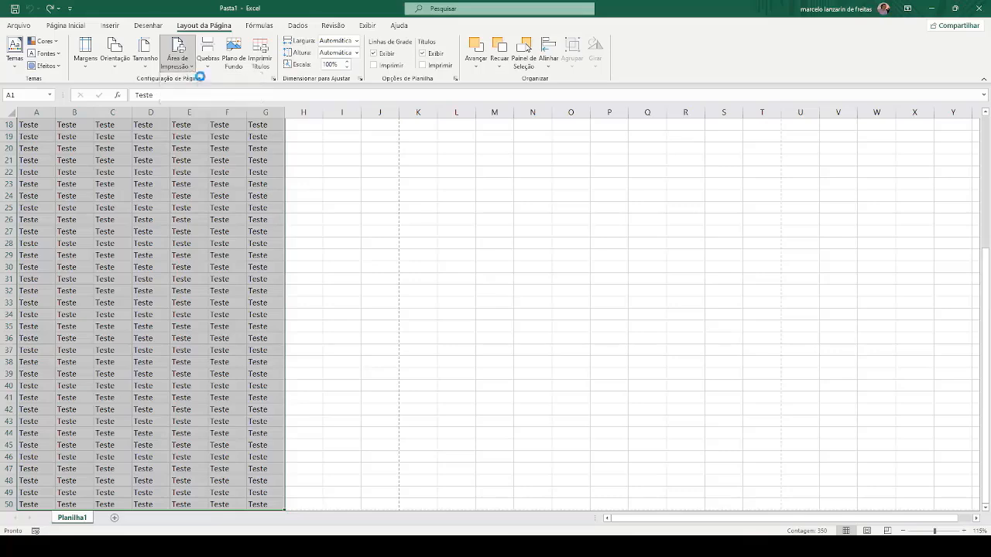
Examine the print area's boundary beside column G and below row 50, and the former page break between columns J and K.
scroll(332, 210, up, 6)
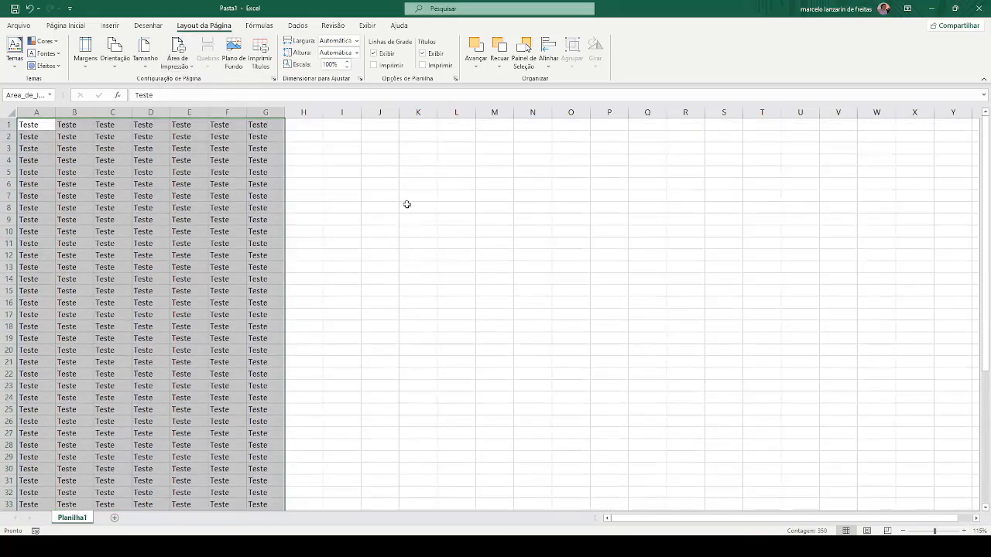
scroll(405, 203, down, 2)
click(398, 170)
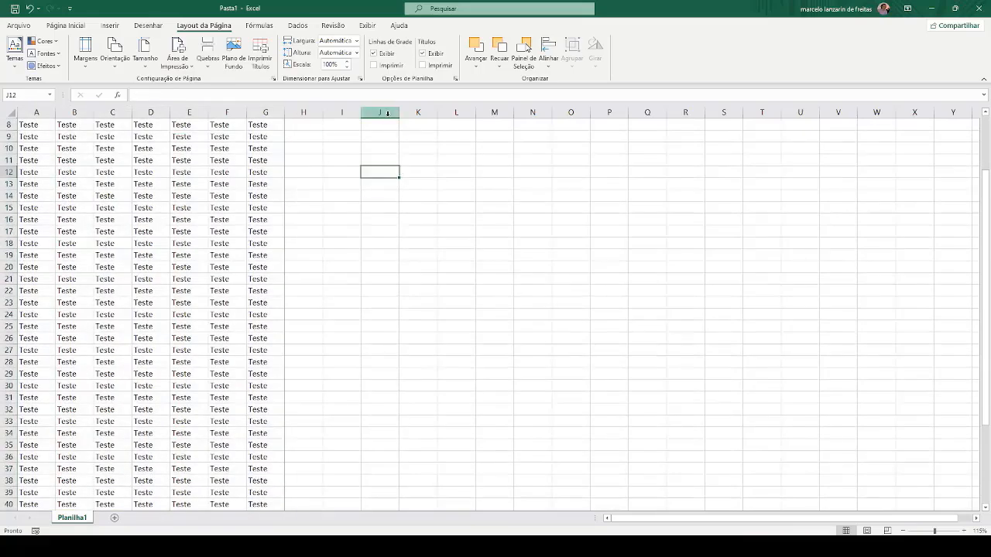
drag(387, 113, 414, 113)
click(388, 170)
scroll(393, 190, up, 3)
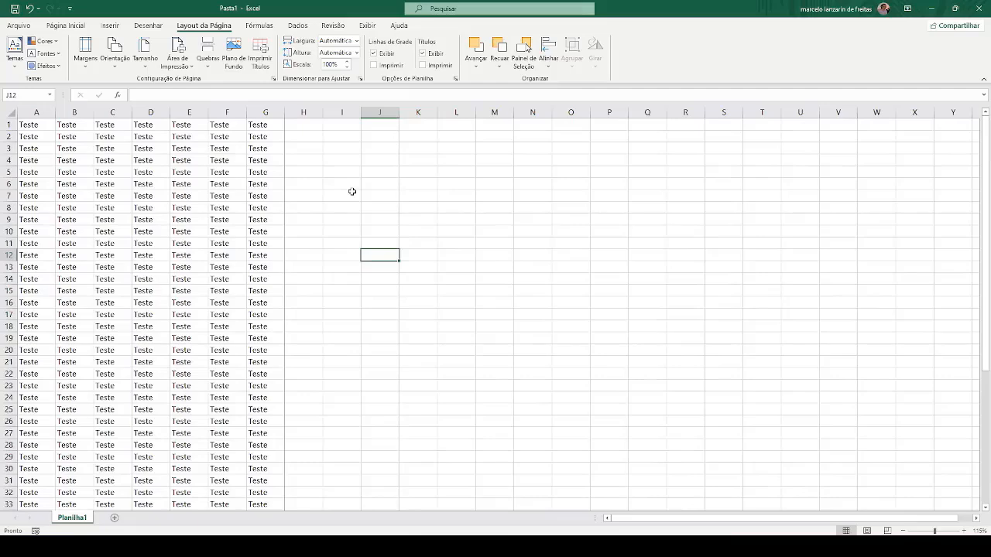
scroll(351, 191, down, 7)
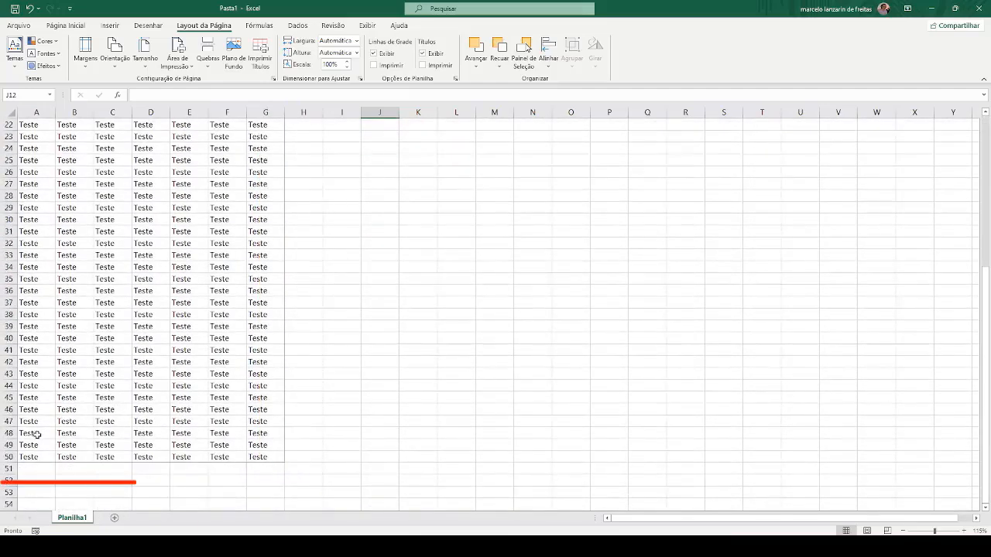
click(31, 457)
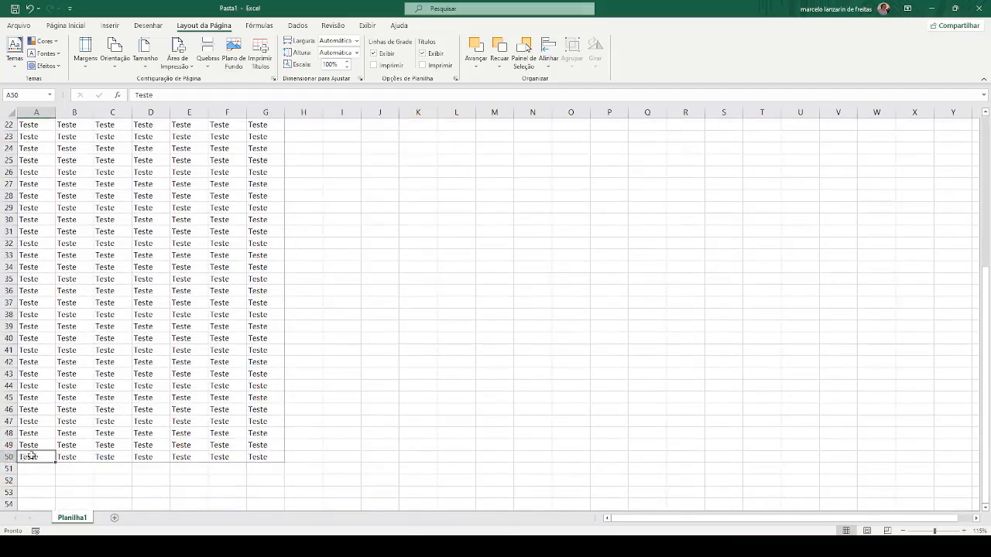
Examine the print area's edges along row 50 and column G, and check the resulting page in the print preview.
drag(31, 456, 221, 458)
click(271, 480)
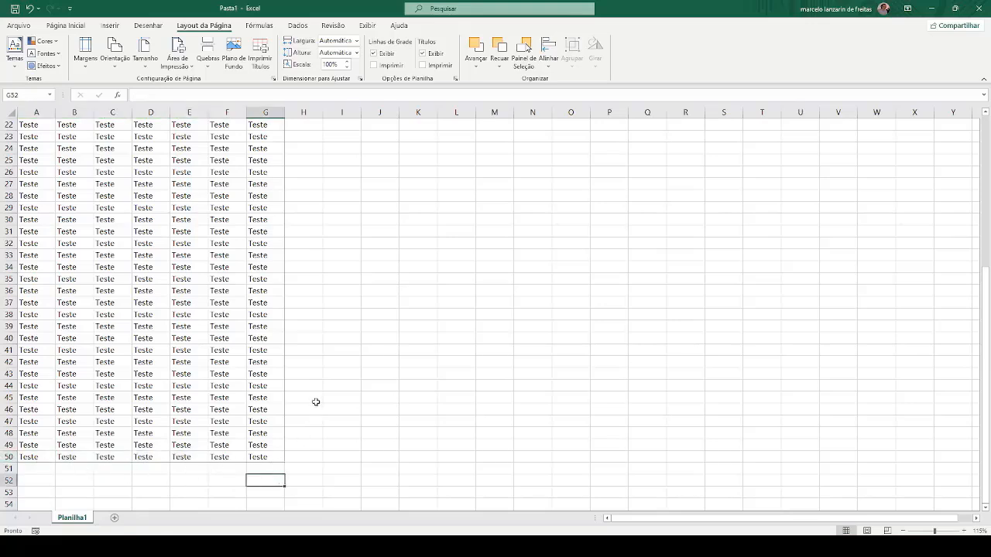
scroll(316, 402, up, 7)
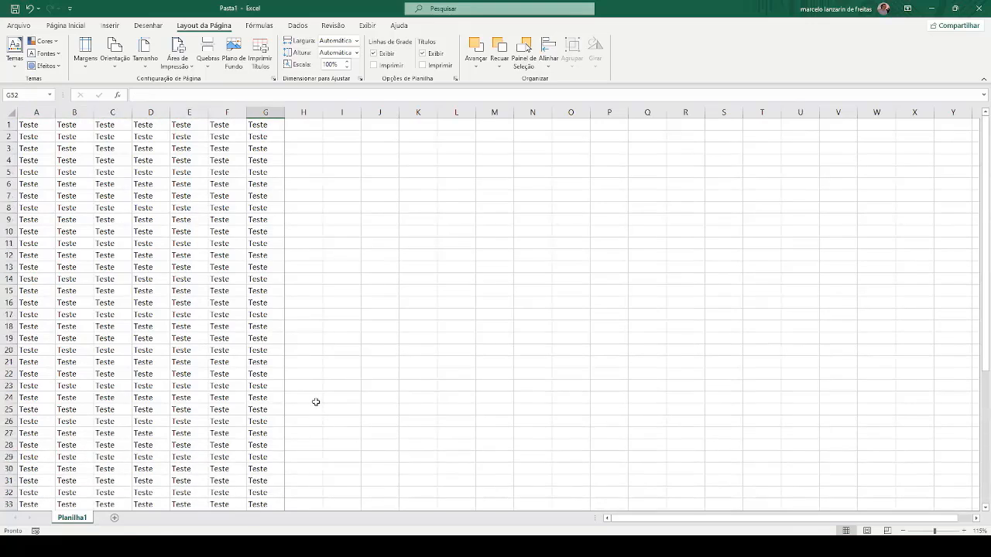
click(280, 113)
click(386, 244)
click(164, 209)
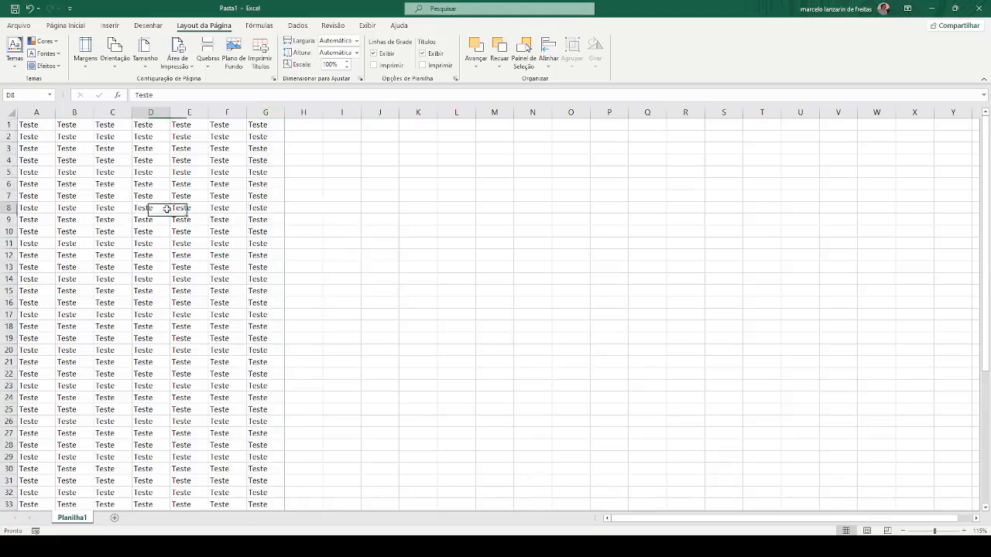
key(ctrl+p)
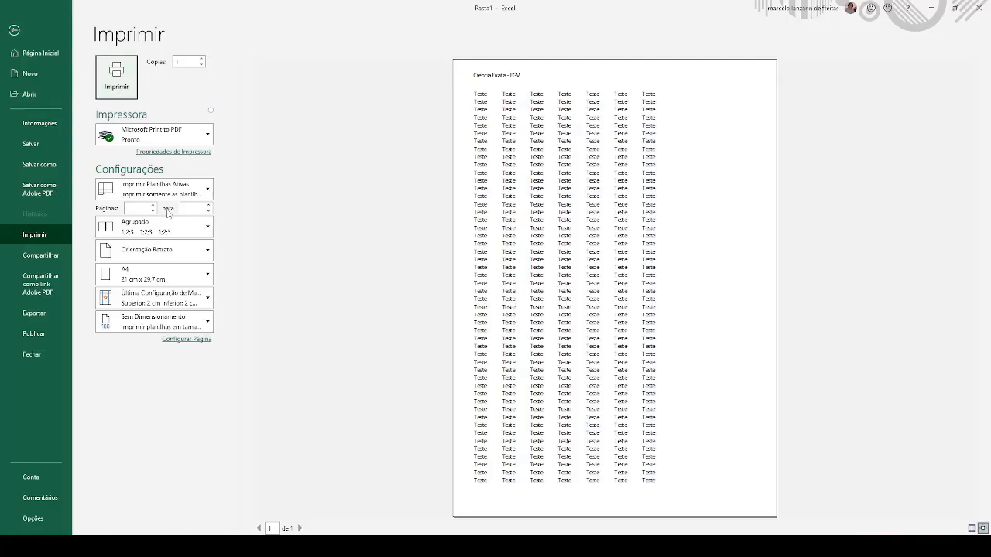
click(17, 33)
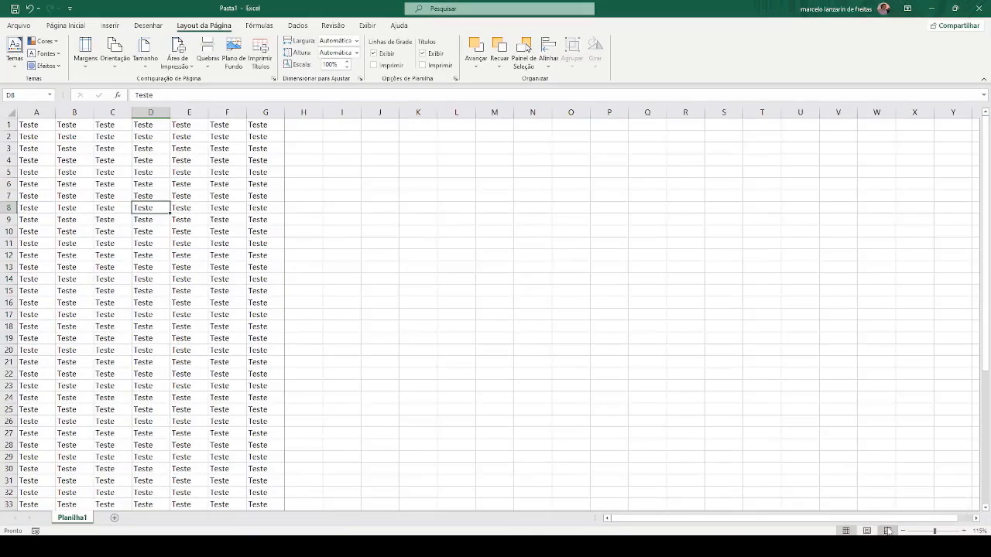
Extend the print area through column J in the page break preview and return to the normal view.
click(845, 551)
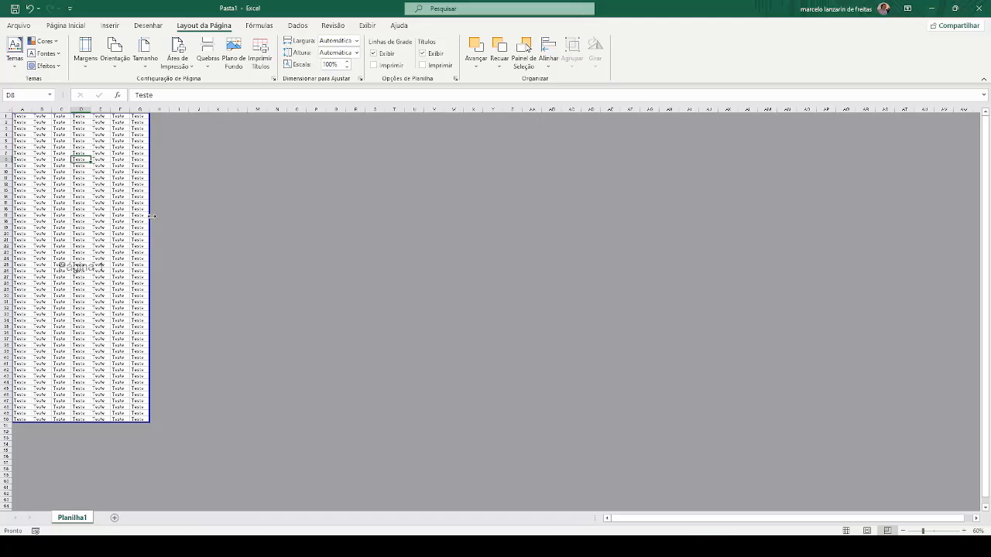
drag(153, 217, 209, 213)
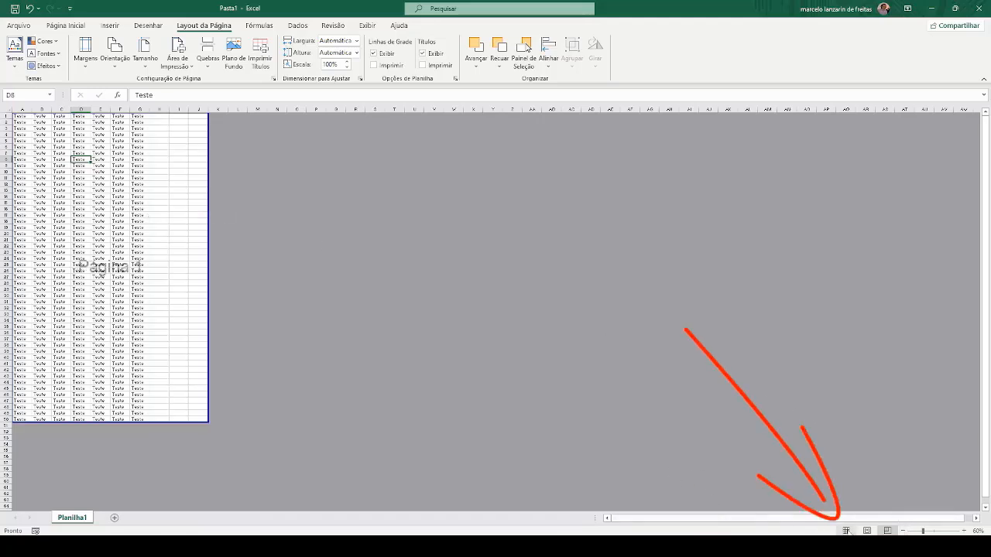
click(846, 531)
click(528, 274)
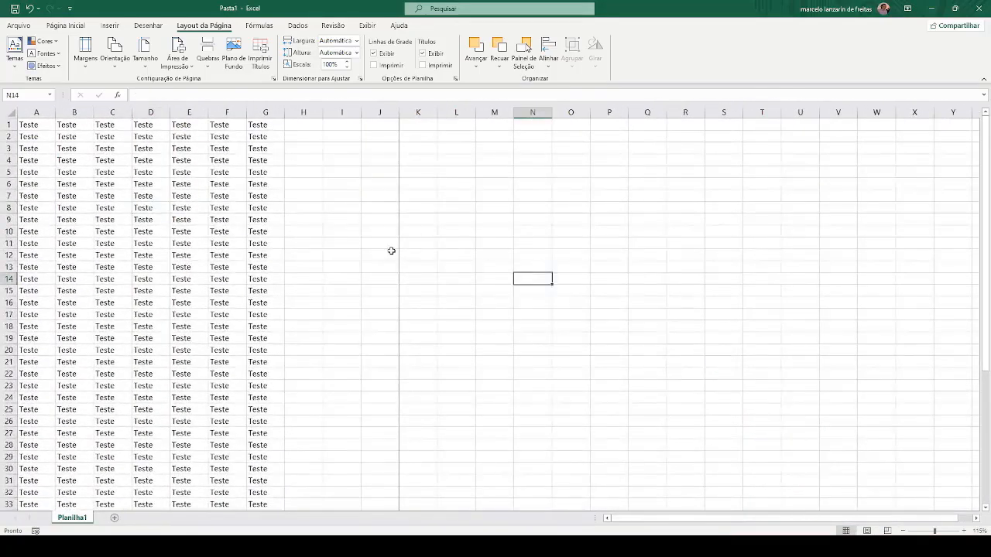
Examine the print area's boundary beside column J and compare it with column G, the last column holding data.
drag(379, 112, 427, 149)
click(427, 148)
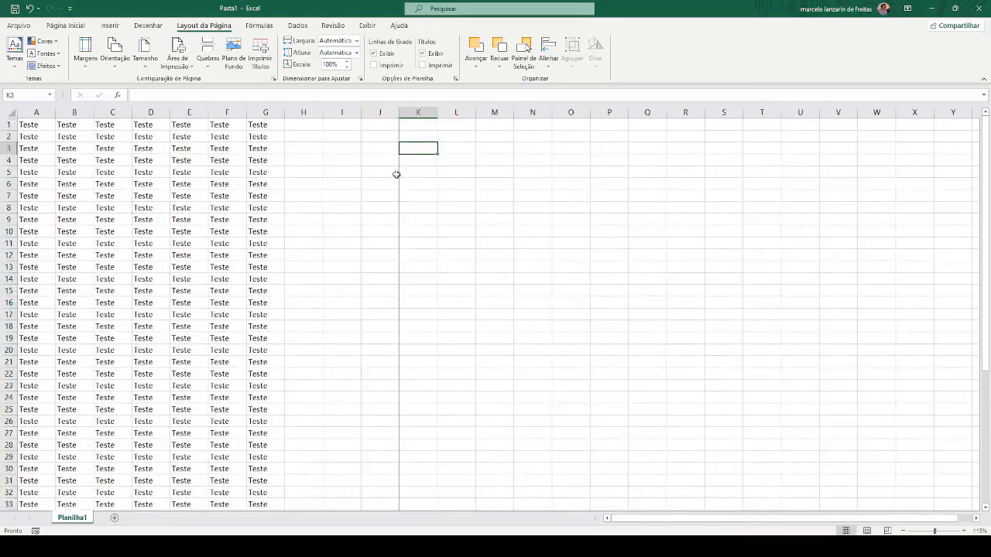
click(397, 175)
click(263, 124)
key(ctrl+space)
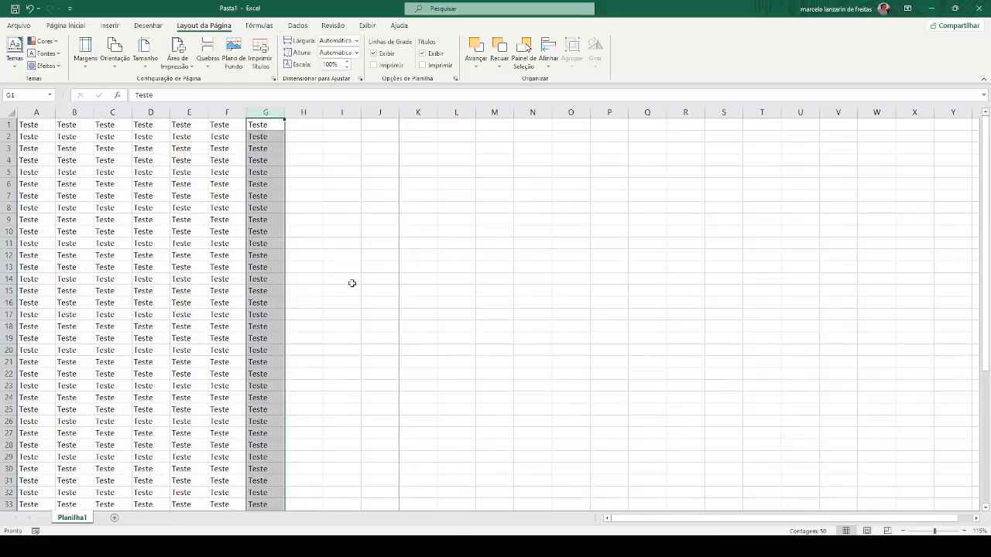
click(454, 252)
click(387, 122)
key(ctrl+space)
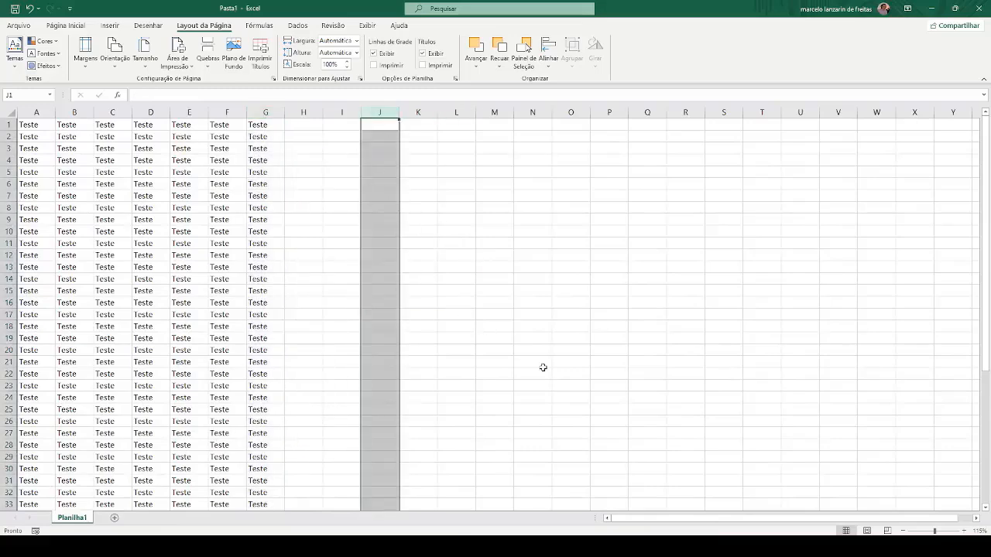
Reduce the print area to end at column G in the page break preview and return to the normal view.
click(887, 530)
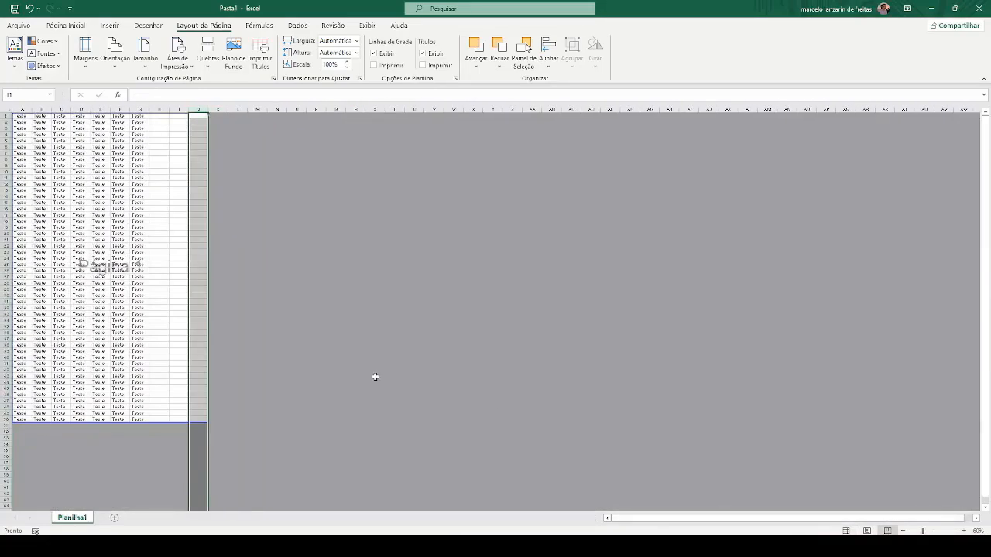
click(272, 352)
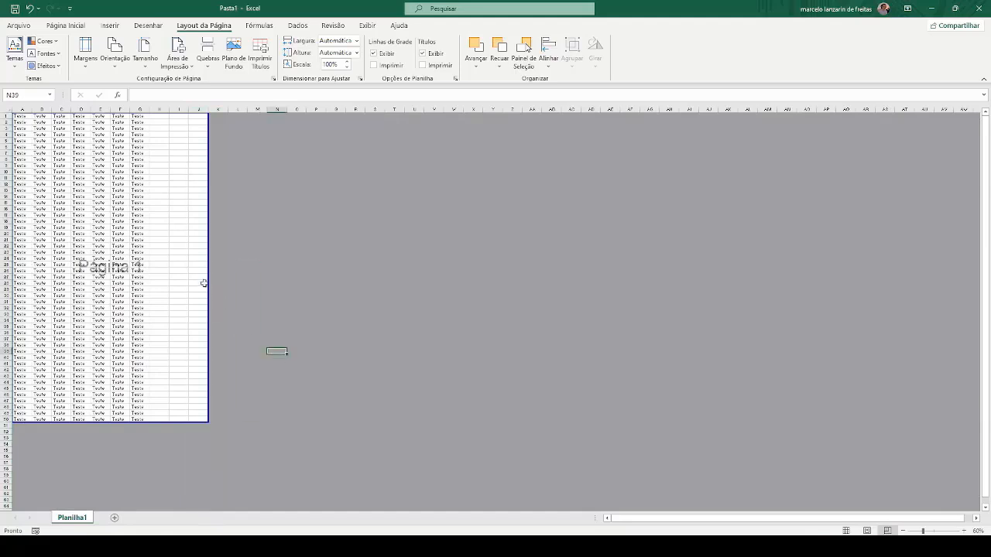
drag(208, 272, 149, 271)
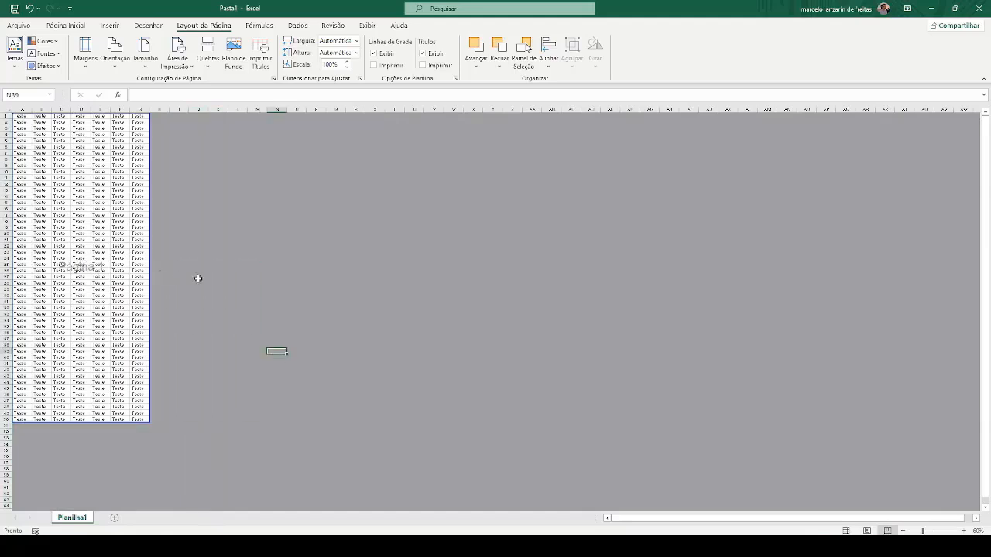
click(846, 531)
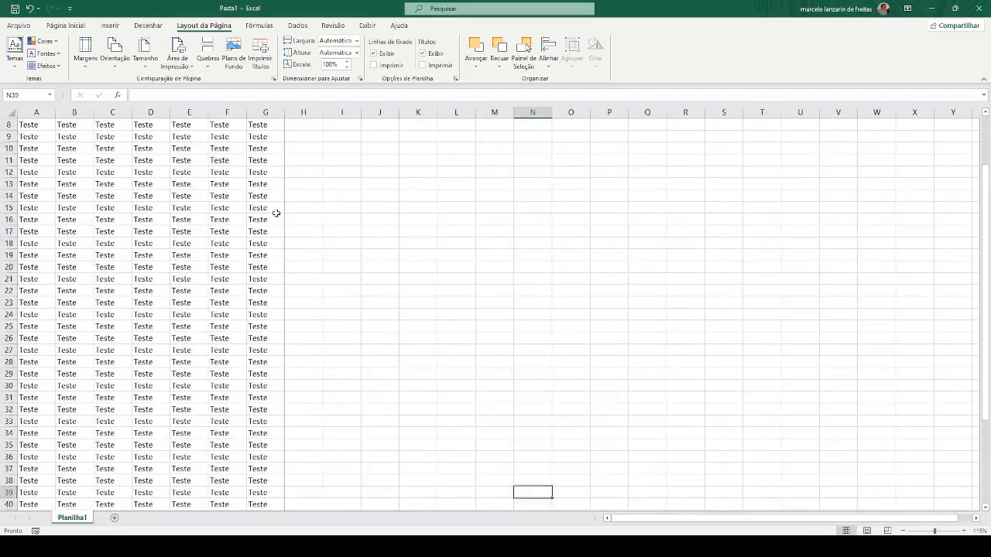
View the print area in the page break preview and return to the page layout commands in the normal view.
click(265, 171)
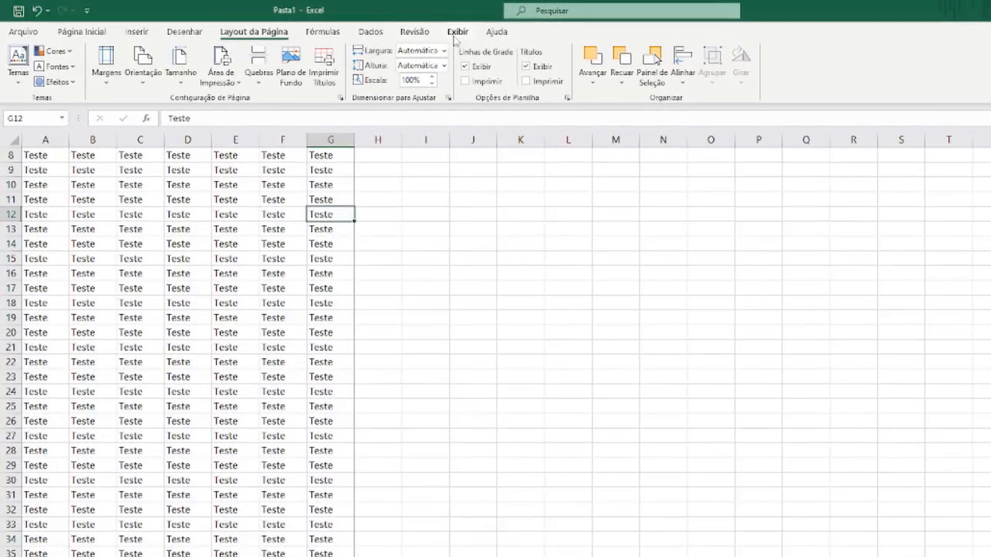
click(455, 35)
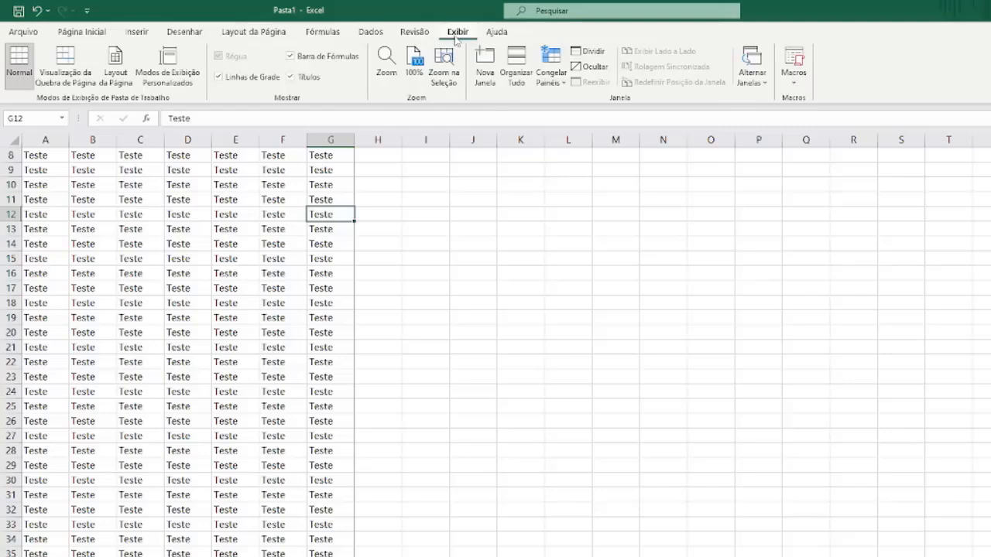
click(84, 82)
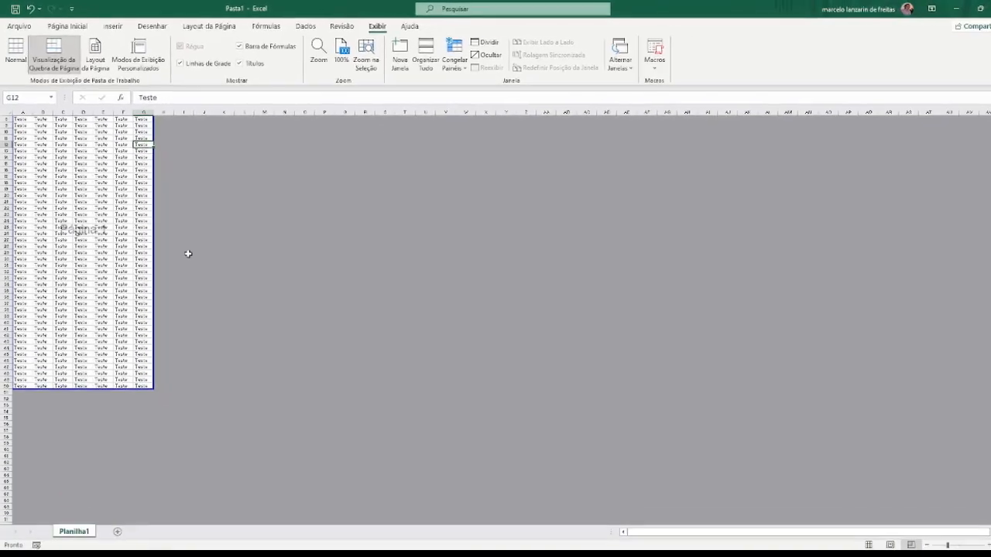
click(212, 27)
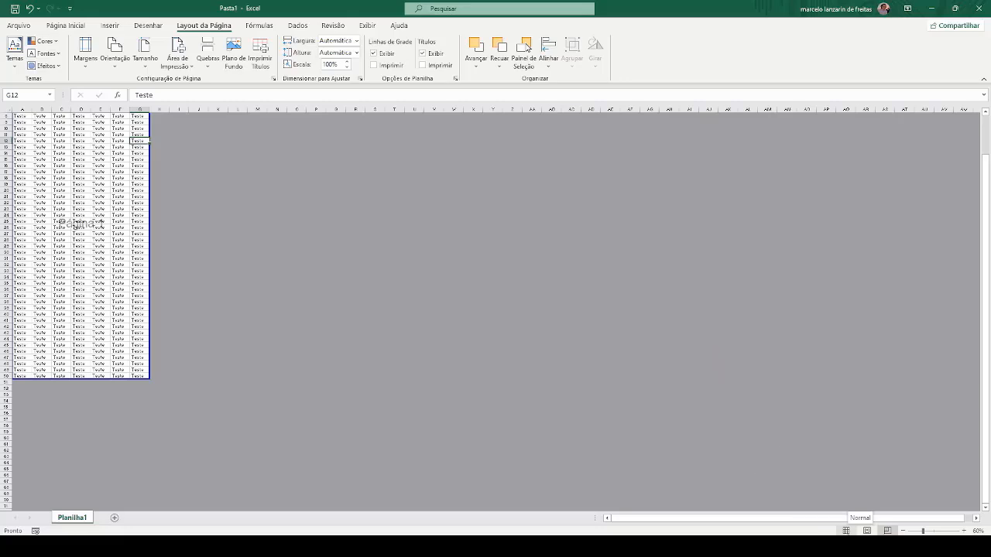
click(846, 531)
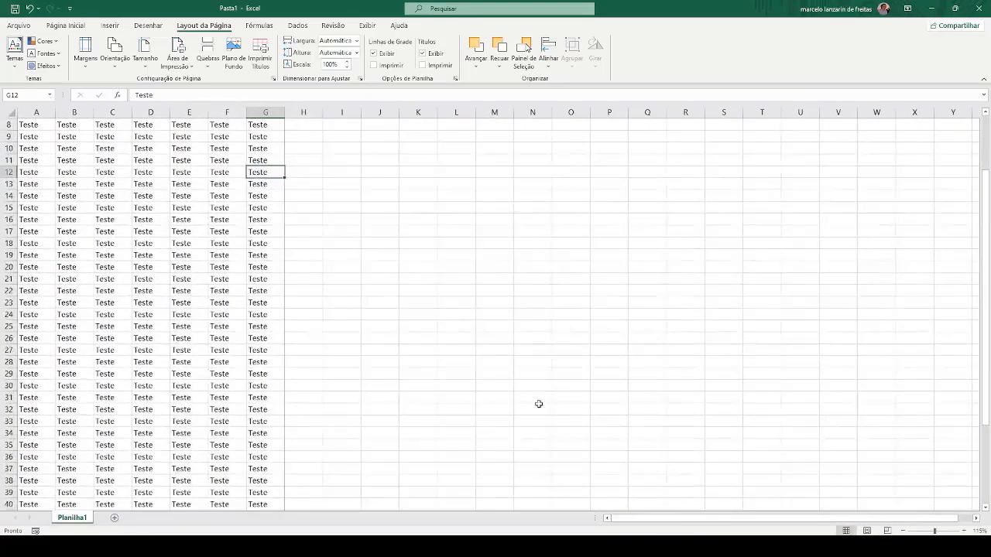
Set custom page margins of 1,5 cm for the lower edge and 0 cm for both the left and right edges.
scroll(389, 292, up, 3)
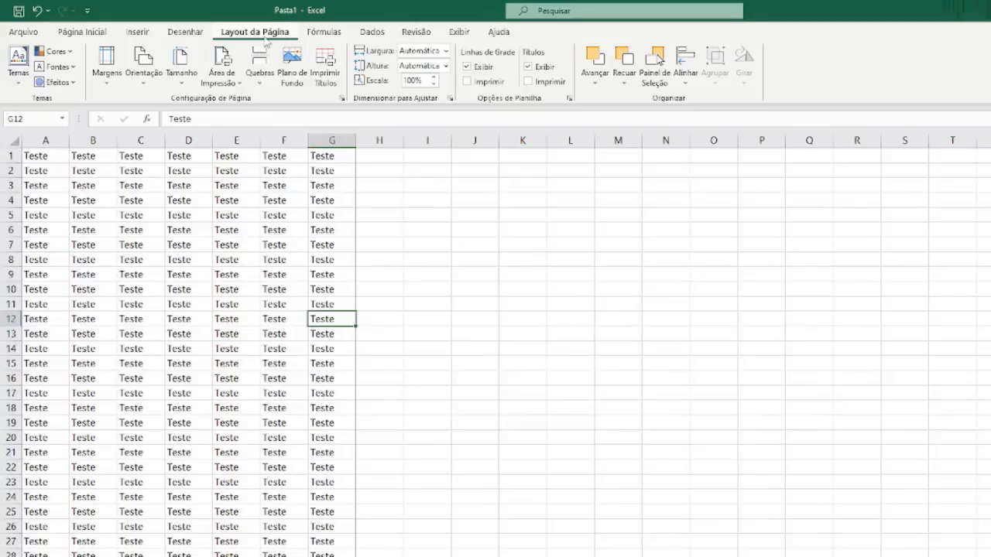
click(113, 84)
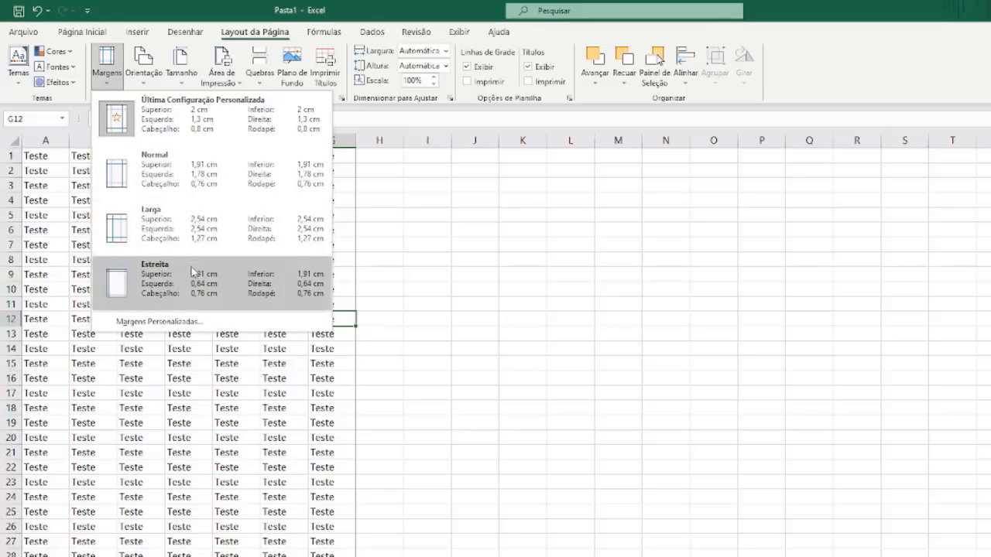
click(198, 322)
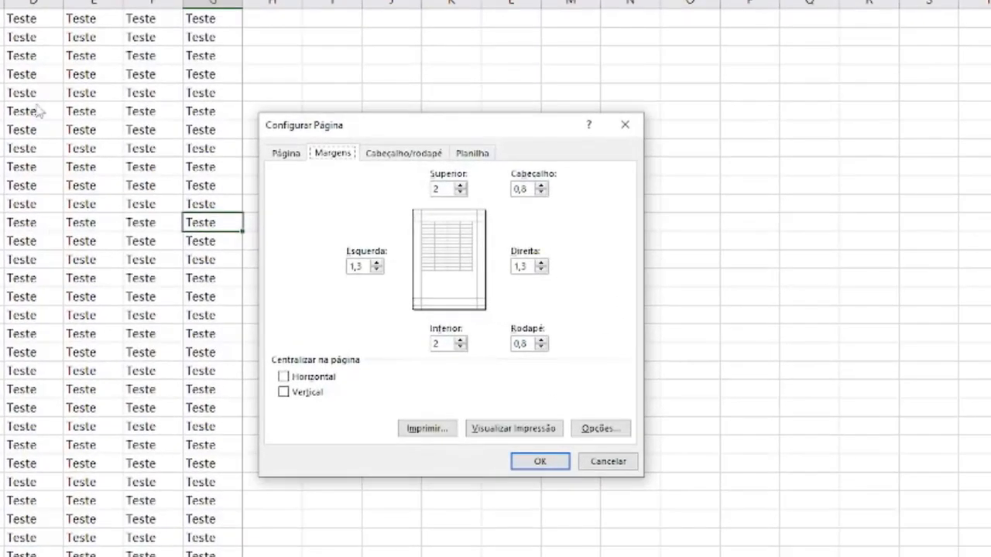
click(446, 191)
click(460, 346)
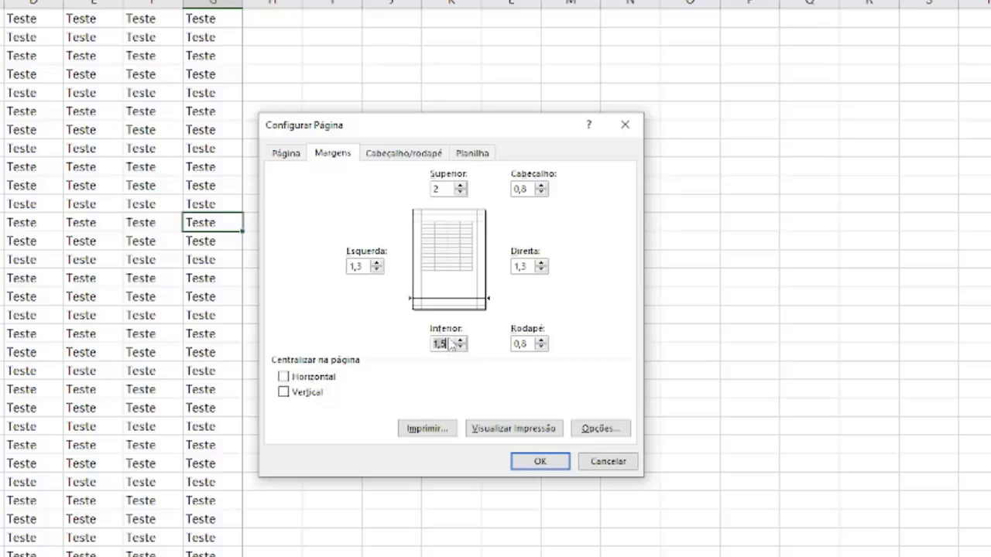
double_click(364, 266)
text(0)
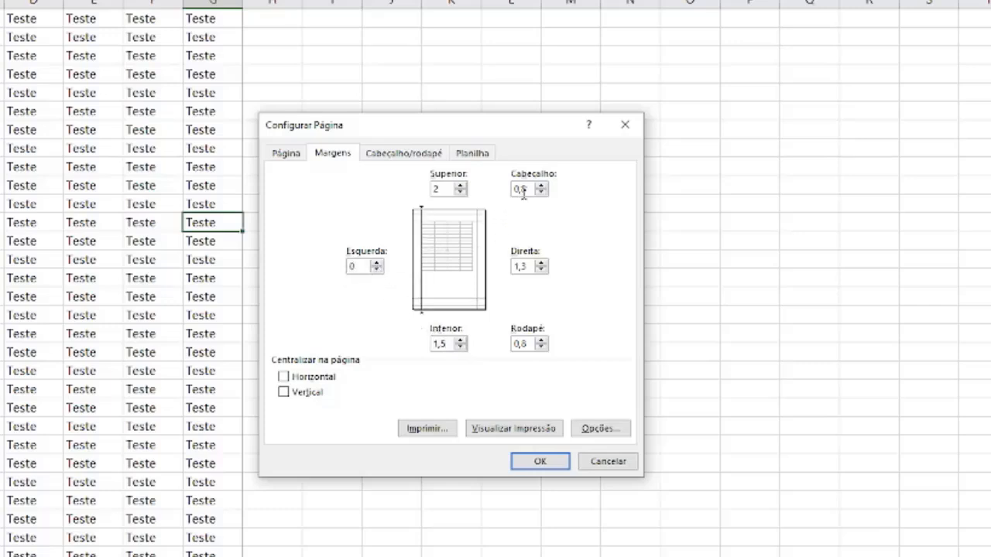
key(Tab)
text(0)
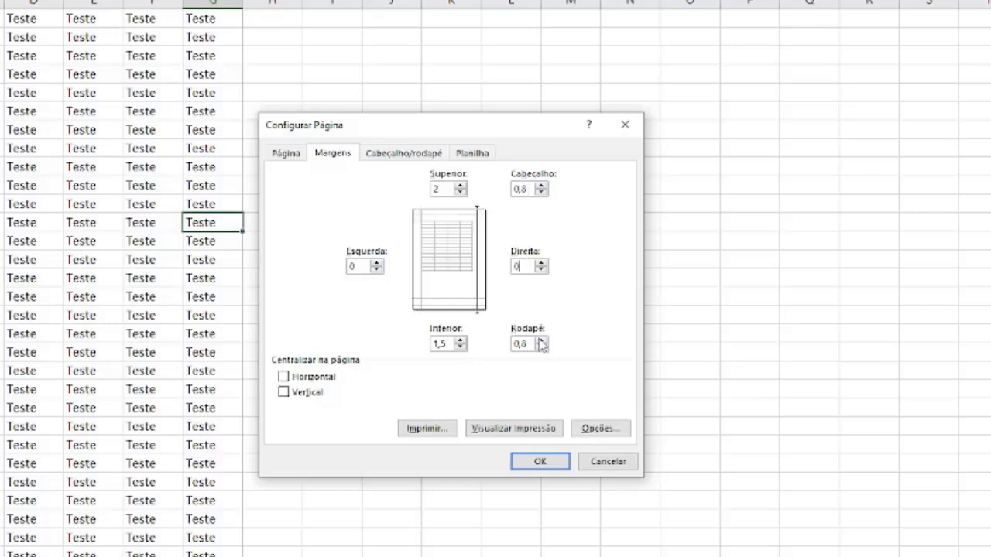
key(Tab)
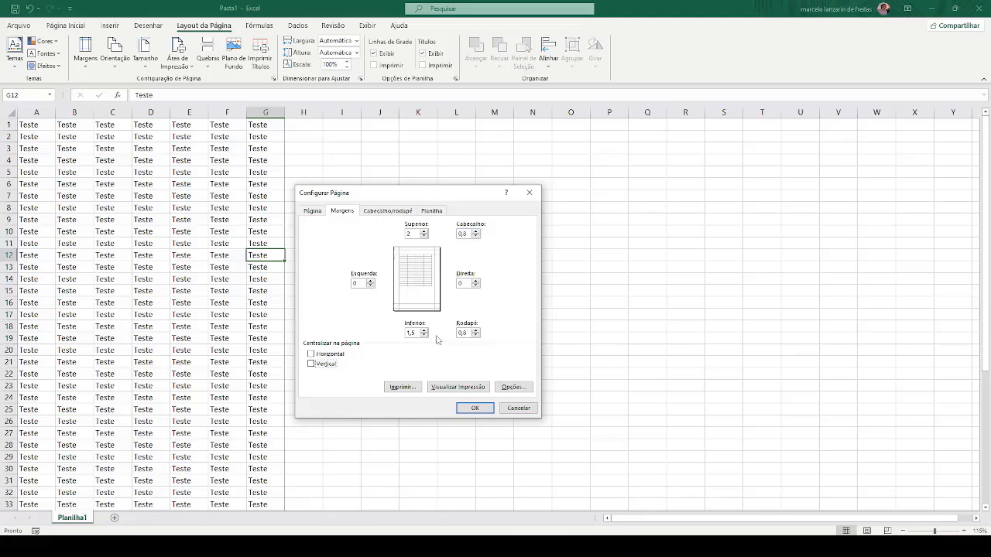
Check the page with its new margins in the print preview and return to the worksheet.
click(457, 387)
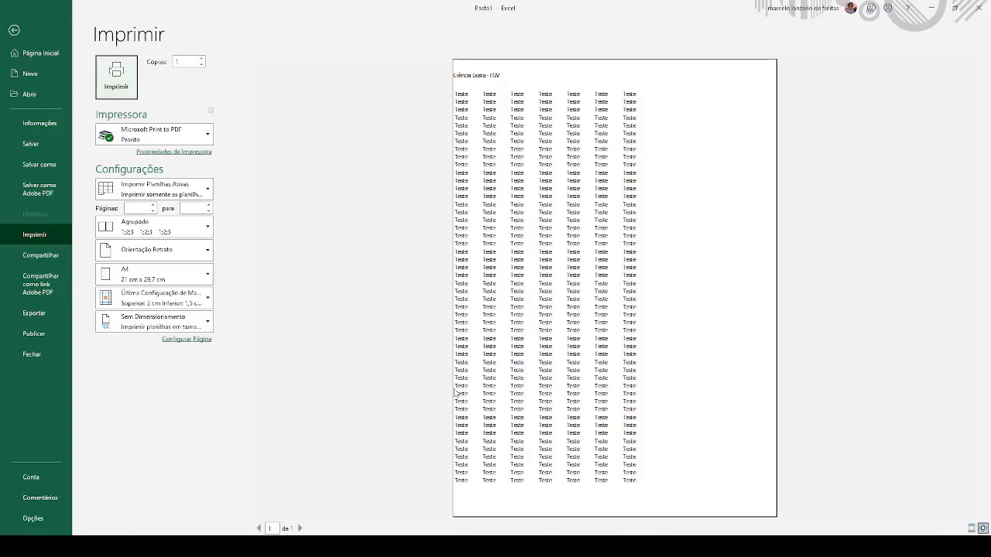
click(24, 37)
click(176, 61)
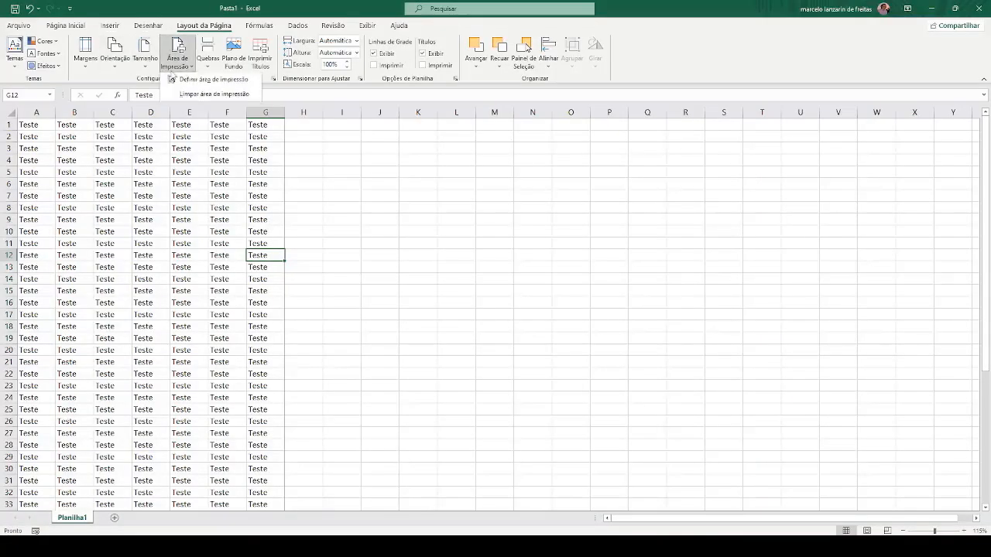
Set the custom left margin to 5 cm and preview the printout.
click(86, 53)
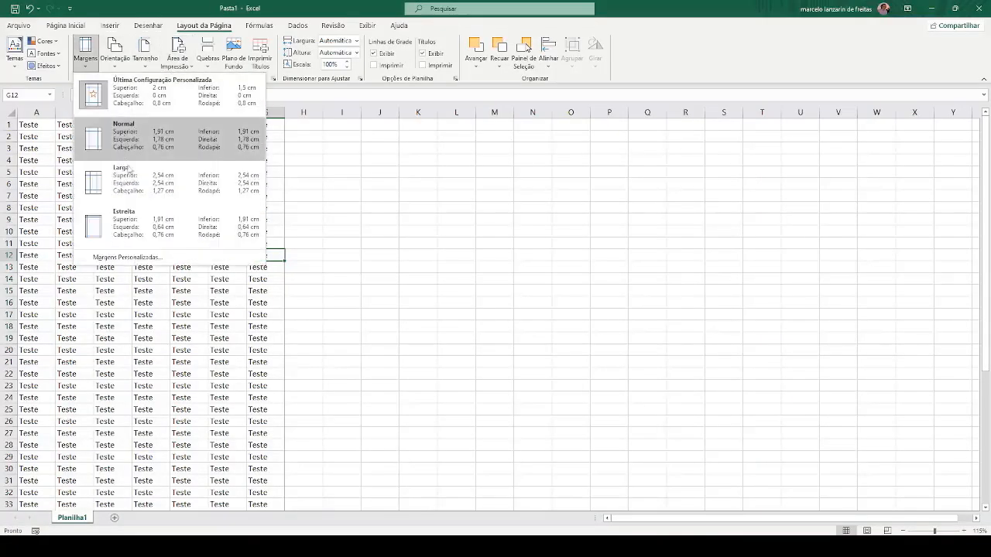
click(128, 257)
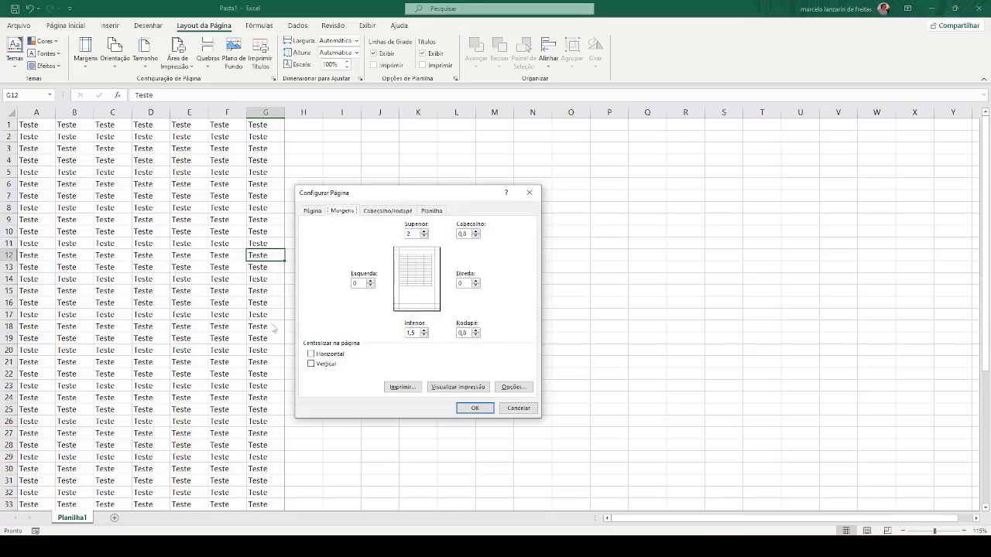
click(371, 281)
text(5)
click(476, 387)
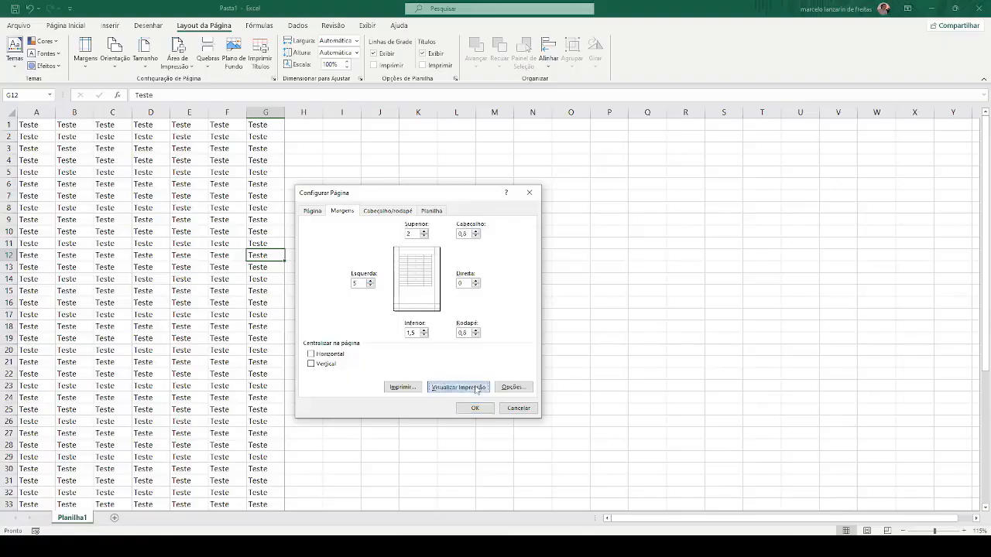